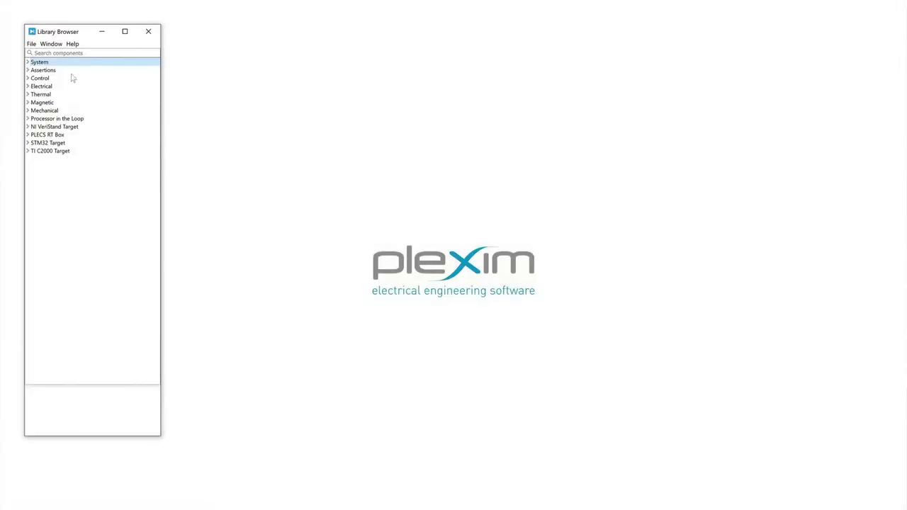
Step: Start a new model and place resistor R1 horizontally
left_click(33, 45)
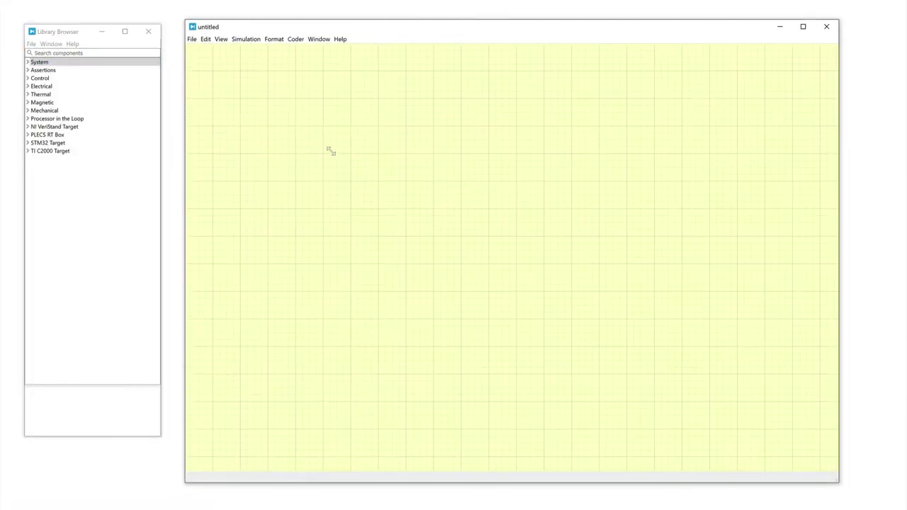
double_click(362, 129)
type("res")
key("Return")
left_click(393, 130)
key("ctrl+r")
Step: Add inductor L1 and ammeter Am1 to the right of R1, turned horizontal
double_click(451, 145)
type("ind")
left_click(465, 178)
key("ctrl+r")
double_click(488, 145)
type("met")
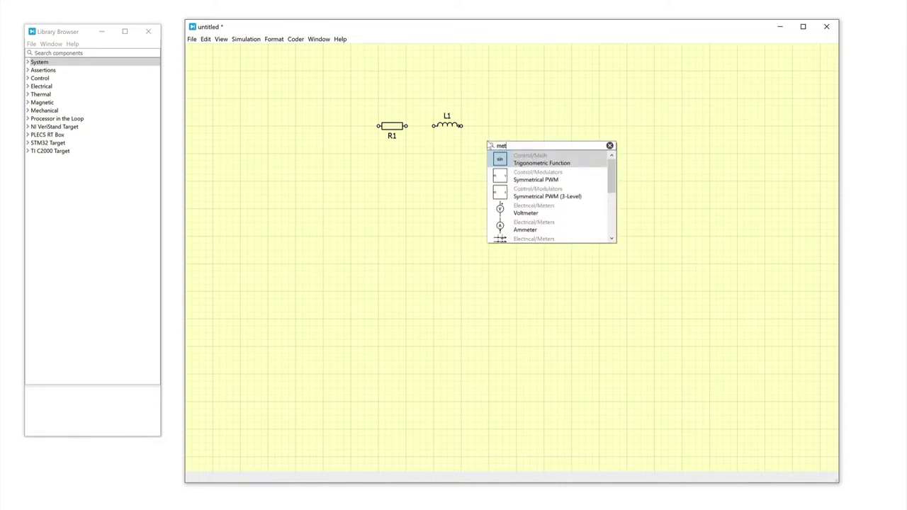
left_click(507, 230)
left_click(502, 126)
key("ctrl+r")
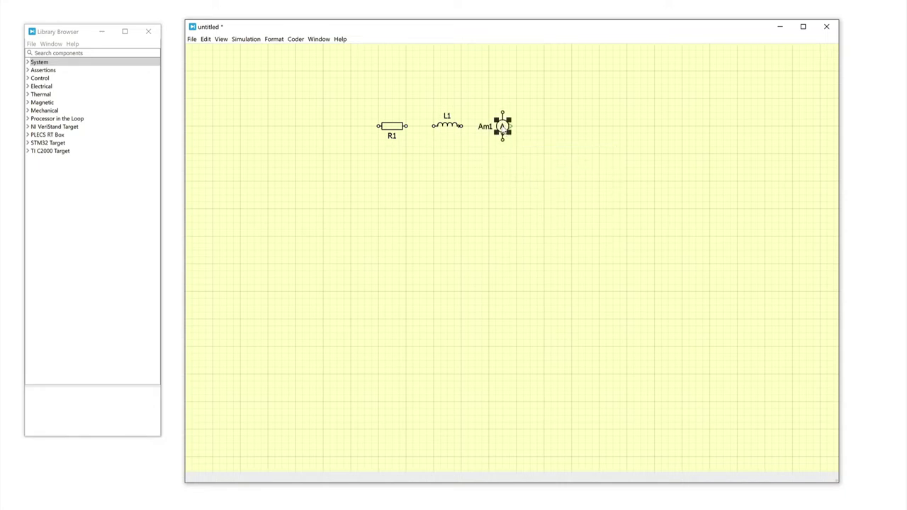
key("ctrl+r")
key("ctrl+r")
Step: Place controlled voltage source V left of R1 and copy it as V1 on the right
double_click(515, 182)
type("volt")
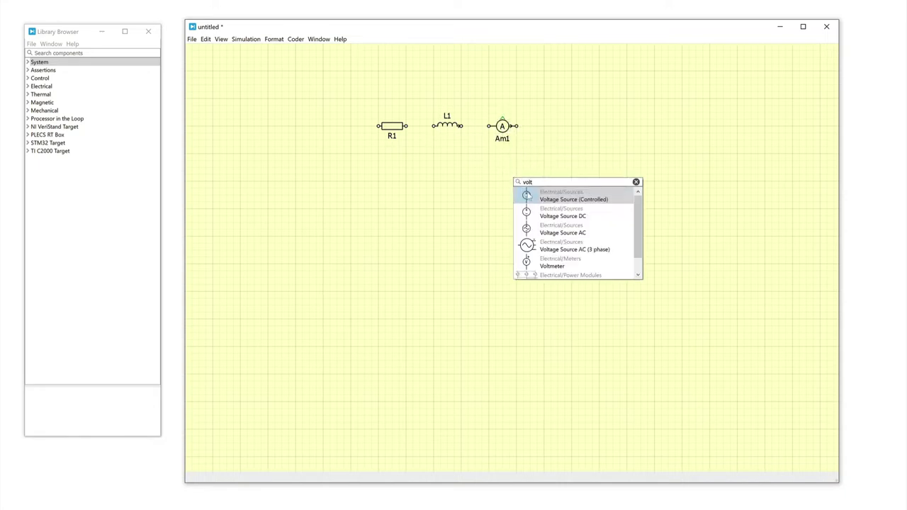
left_click(527, 195)
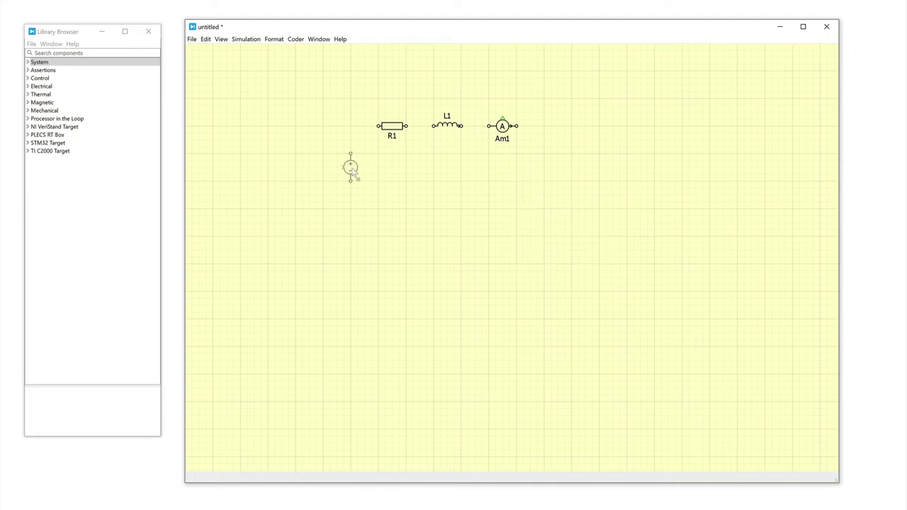
left_click(351, 168)
left_click_drag(351, 169, 544, 168)
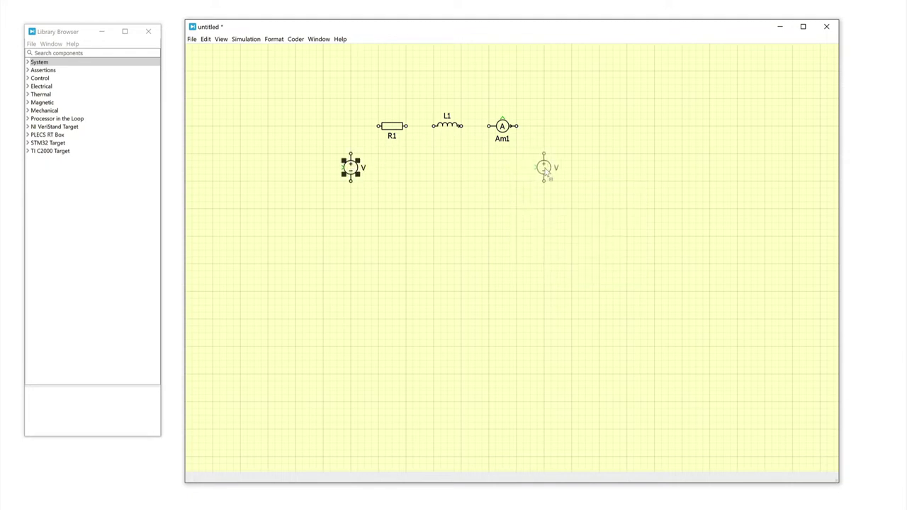
Step: Add a Pulse Generator driving V1 and wire the series loop closed
type("puls")
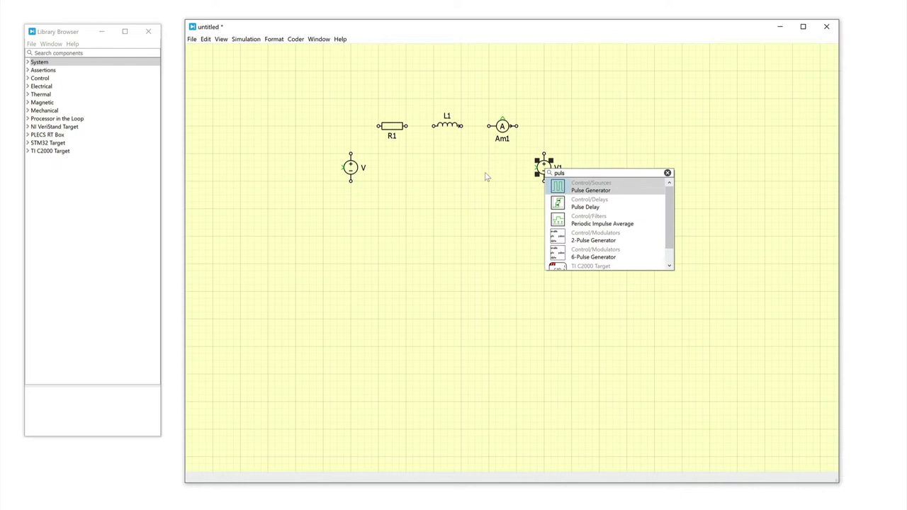
left_click(550, 185)
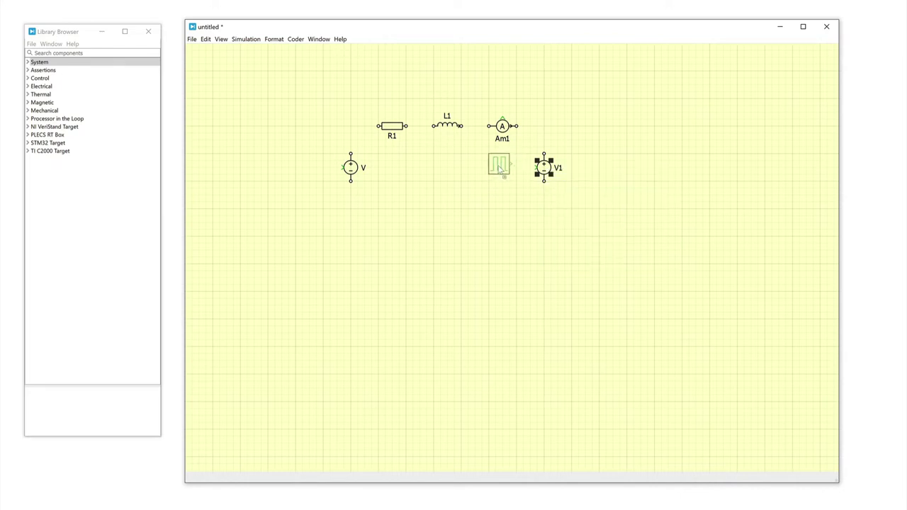
left_click(499, 167)
mouse_move(512, 167)
left_mouse_down()
mouse_move(537, 167)
mouse_move(517, 126)
mouse_move(462, 126)
left_mouse_up()
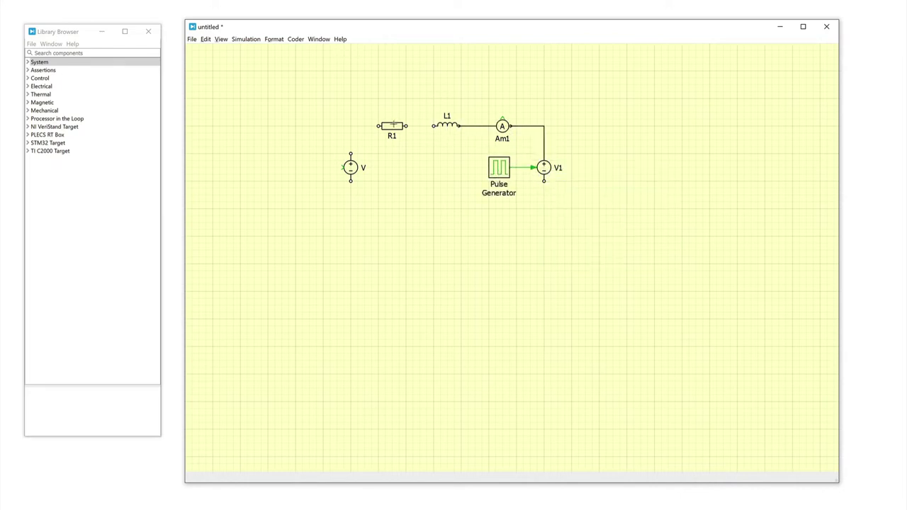
left_click_drag(350, 153, 379, 126)
left_click_drag(350, 181, 544, 181)
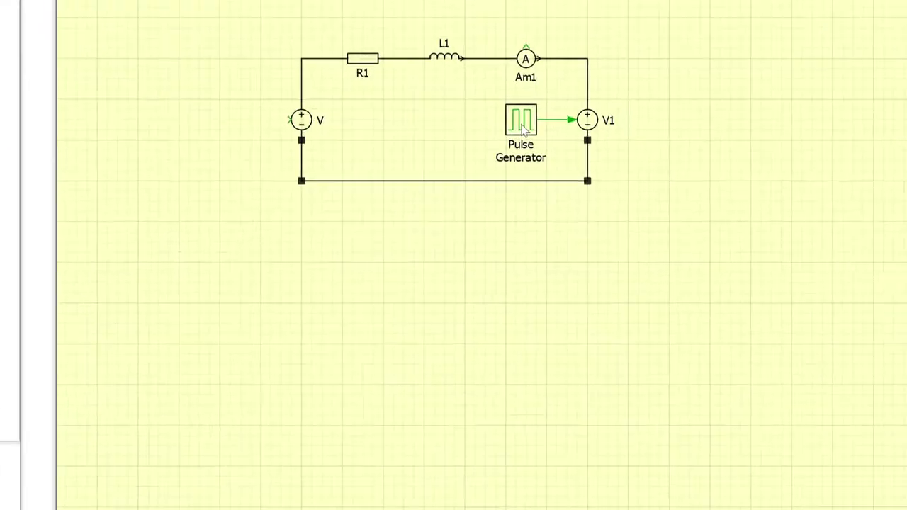
Step: Set the Pulse Generator to 2.5 Hz, high state 3 and low state 1
double_click(499, 167)
left_click_drag(298, 270, 263, 277)
type("2.5")
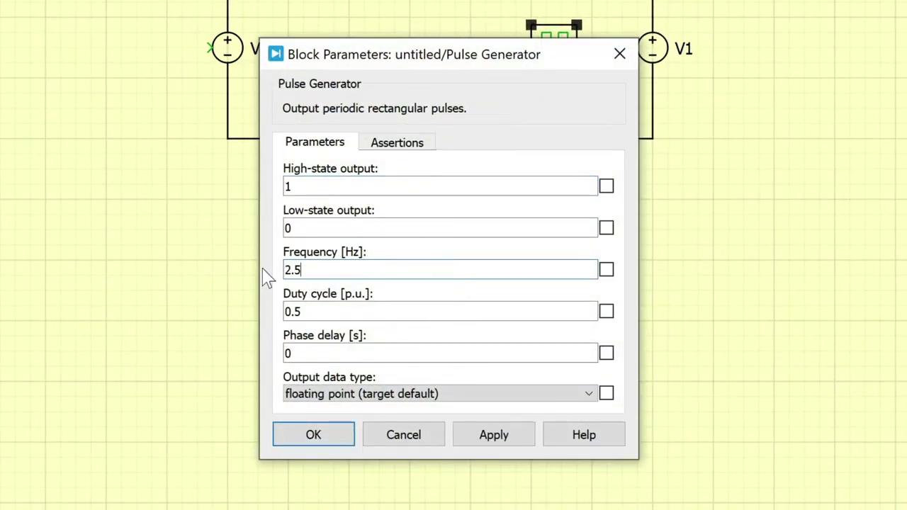
left_click_drag(294, 186, 273, 186)
type("3")
left_click(304, 228)
left_click_drag(304, 228, 257, 228)
type("1")
left_click(313, 434)
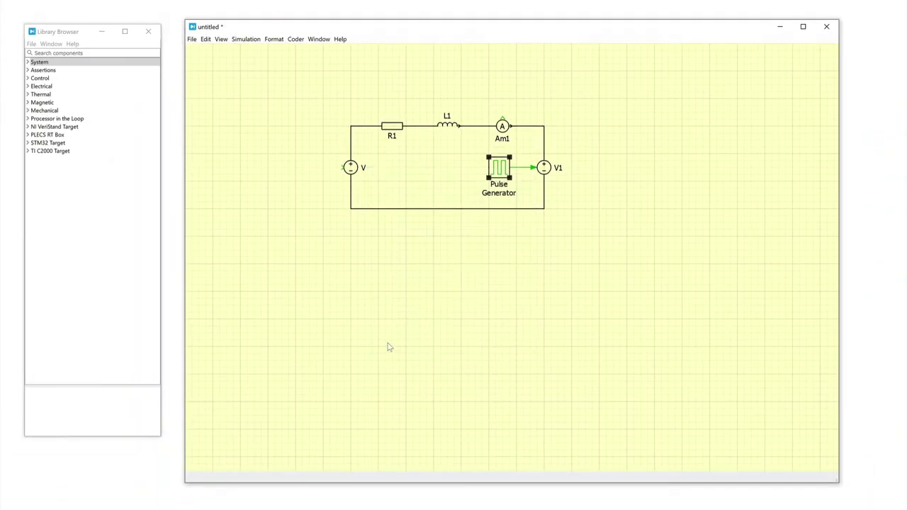
Step: Save the model as RL_Load and select the whole circuit
left_click(192, 39)
left_click(208, 100)
type("RL_Load")
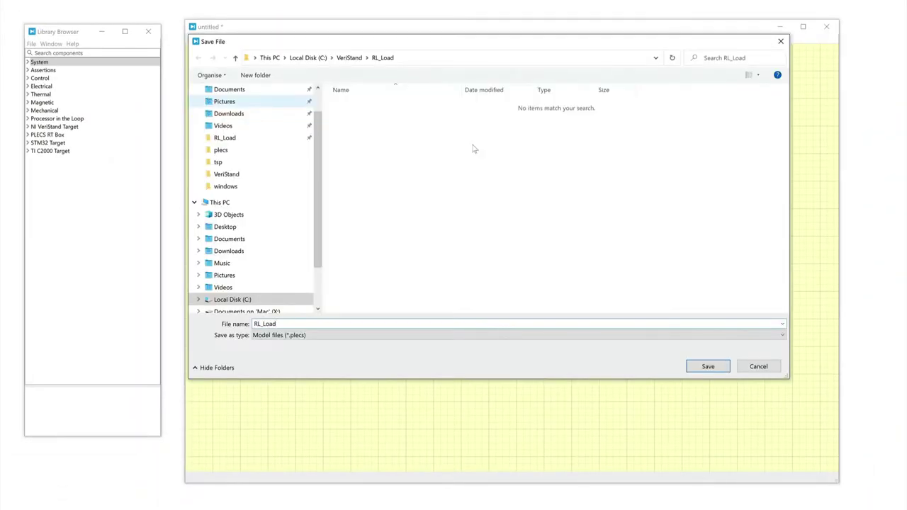
left_click(721, 365)
left_click_drag(585, 224, 380, 124)
Step: Group the circuit into a subsystem block named NI PXI
right_click(388, 126)
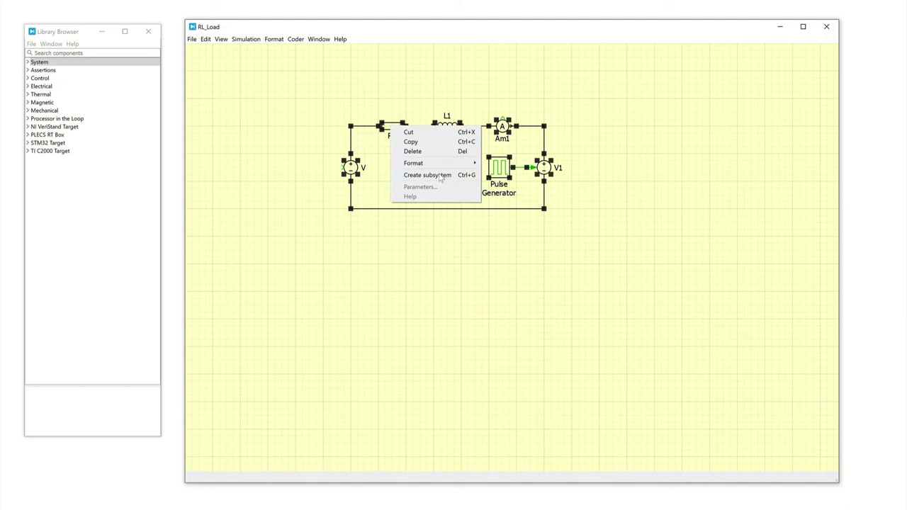
left_click(440, 175)
mouse_move(447, 150)
left_mouse_down()
mouse_move(364, 165)
mouse_move(461, 236)
left_mouse_up()
double_click(405, 196)
type("NI PXI")
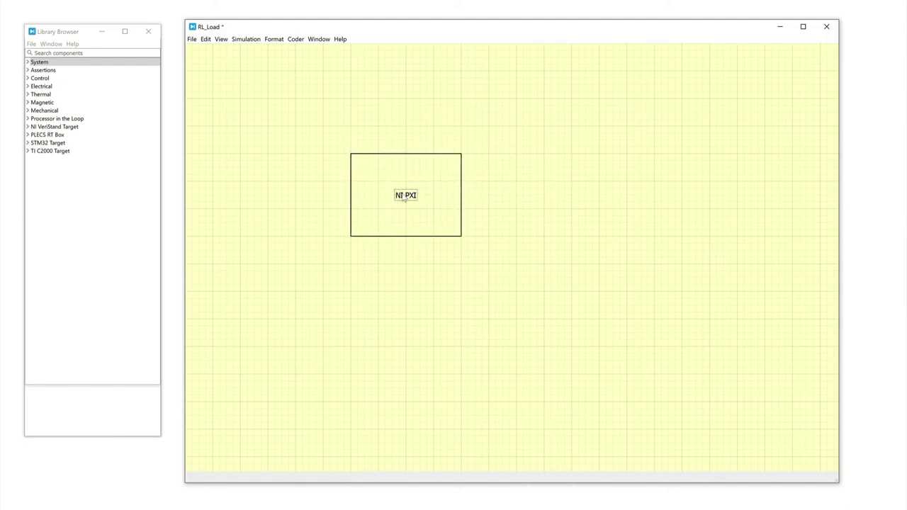
left_click(423, 210)
Step: Enable code generation in the NI PXI subsystem's execution settings
right_click(423, 207)
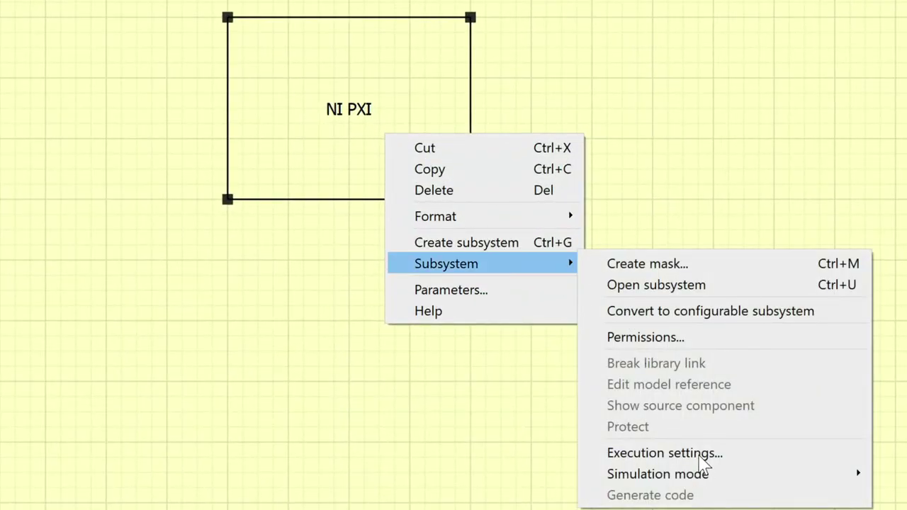
left_click(700, 456)
left_click(517, 290)
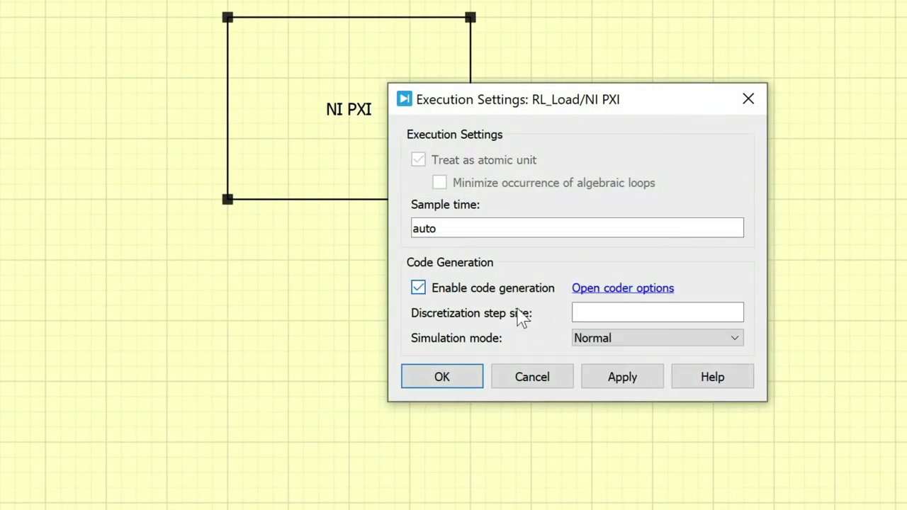
left_click(442, 377)
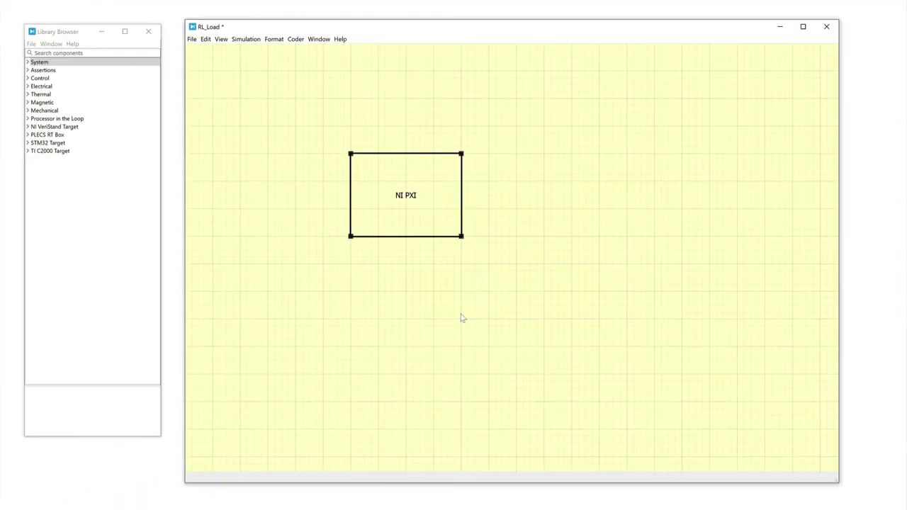
Step: Open NI PXI in an enlarged window and shift the RL circuit right
double_click(425, 213)
left_click_drag(441, 196, 277, 78)
left_click_drag(458, 245, 740, 459)
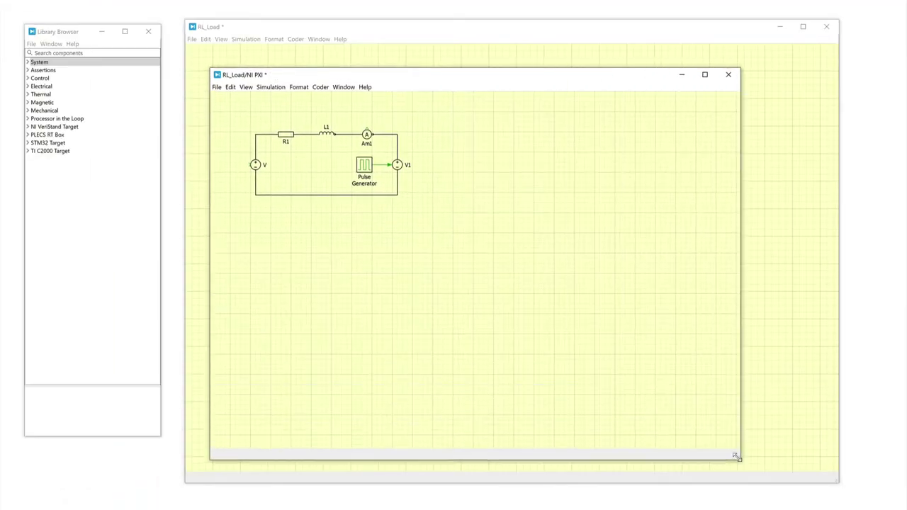
left_click_drag(299, 148, 368, 145)
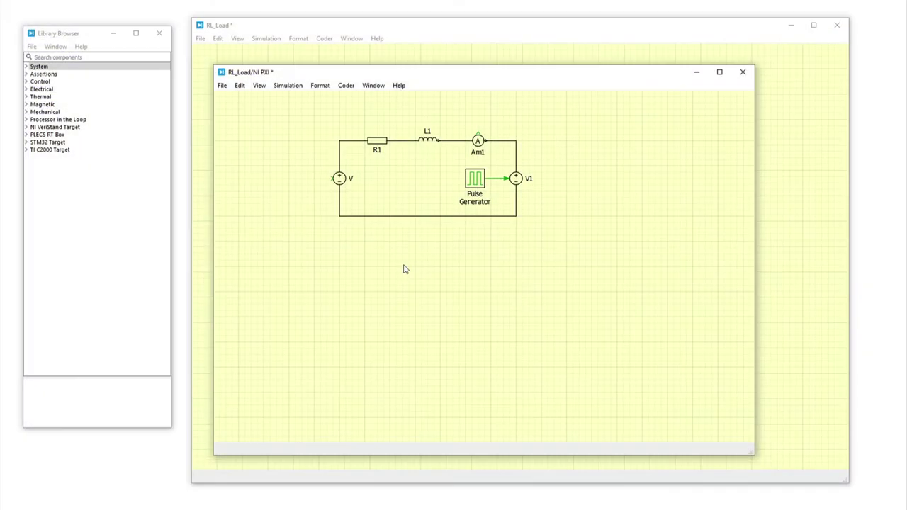
Step: Add a Continuous PID Controller set to PI with external gain inputs
type("pid")
key("Return")
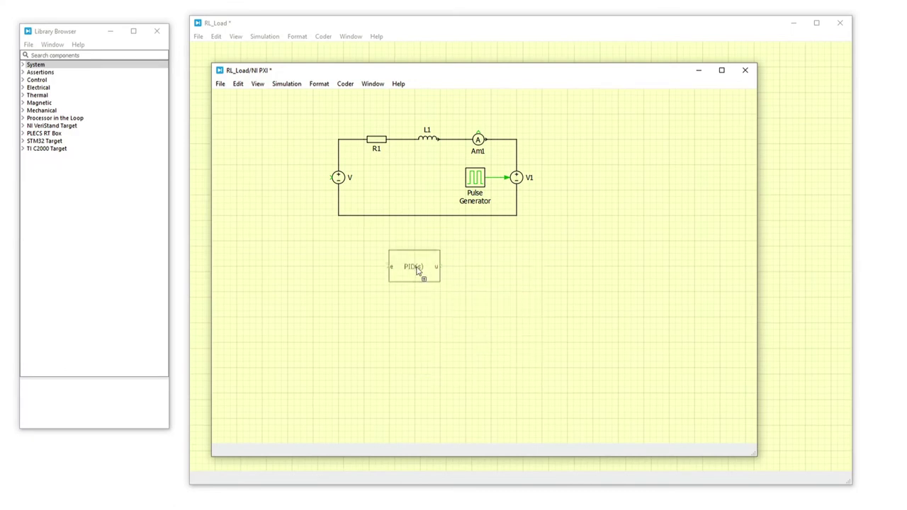
double_click(417, 270)
left_click(408, 244)
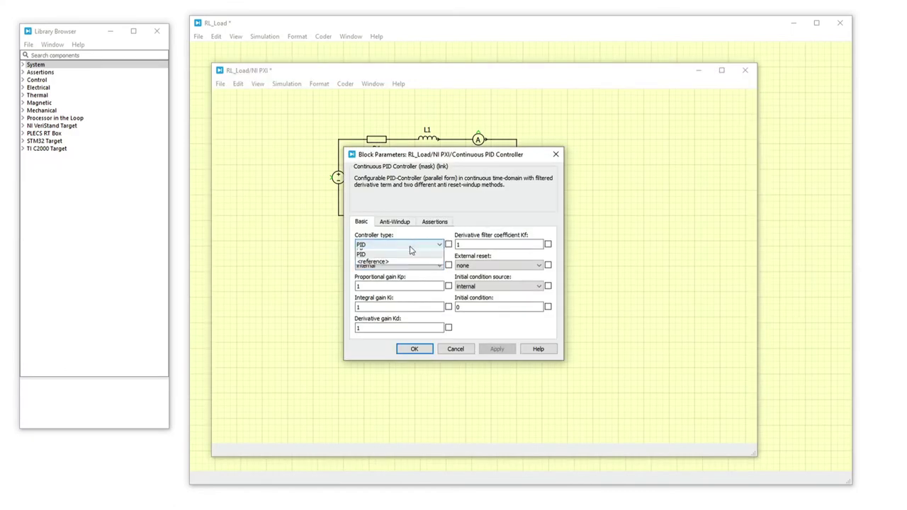
left_click(404, 262)
left_click(408, 266)
left_click(396, 272)
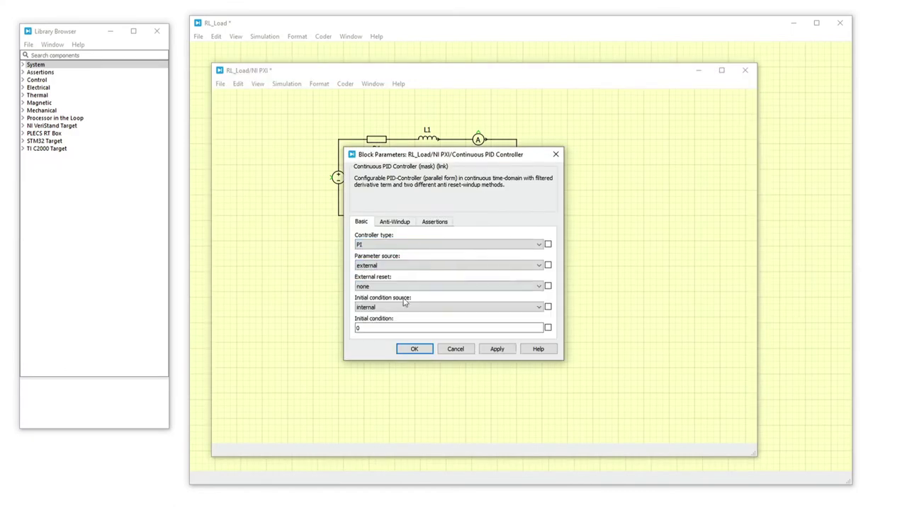
left_click(414, 349)
Step: Add a Sum block with a minus second input for the error
type("sum")
key("Return")
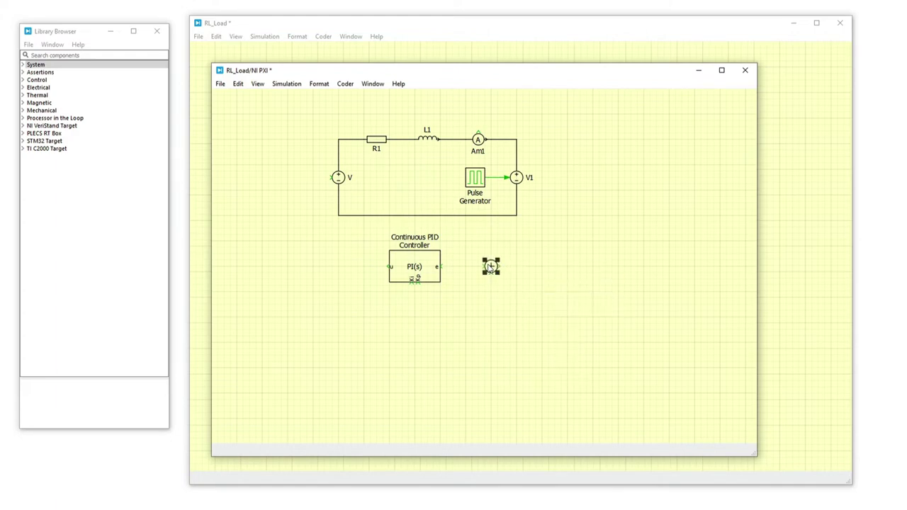
double_click(490, 268)
left_click(373, 271)
key("BackSpace")
type("-")
left_click(403, 349)
Step: Add constants below the sum and wire them to the controller's gain inputs
double_click(504, 311)
type("const")
key("Return")
mouse_move(514, 324)
left_mouse_down()
mouse_move(531, 303)
mouse_move(516, 305)
mouse_move(528, 349)
left_mouse_up()
mouse_move(411, 283)
left_mouse_down()
mouse_move(515, 348)
mouse_move(417, 283)
left_mouse_up()
left_click_drag(515, 298, 492, 275)
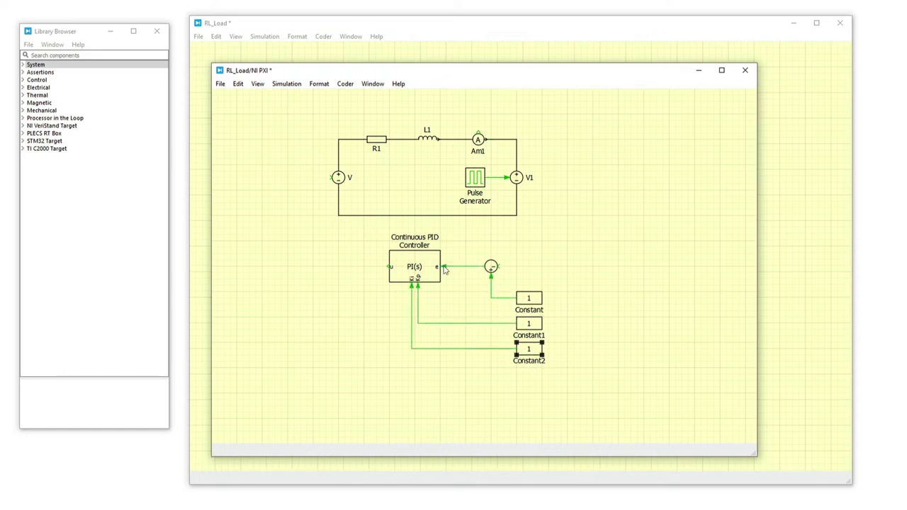
Step: Label the constants Kp and Ki and set Ki to 300
double_click(529, 309)
key("BackSpace")
type("iL*")
double_click(528, 335)
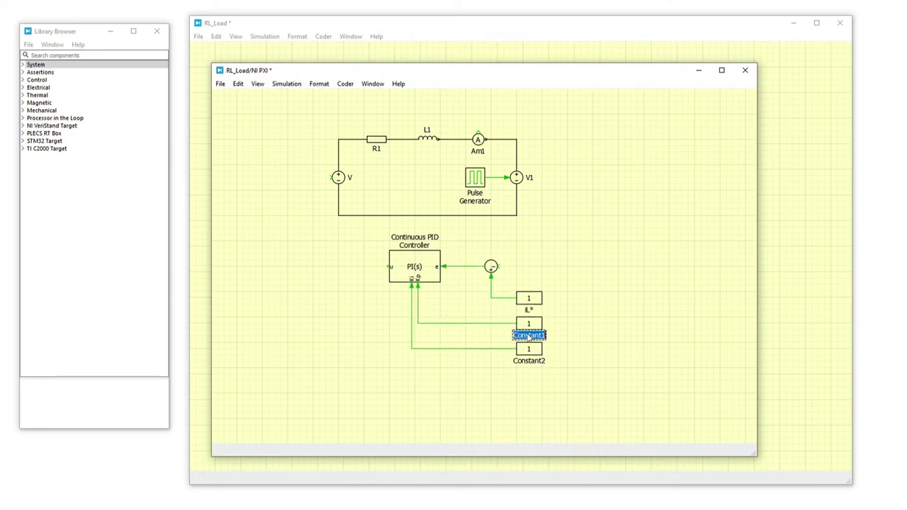
type("Kp")
double_click(528, 361)
type("Ki")
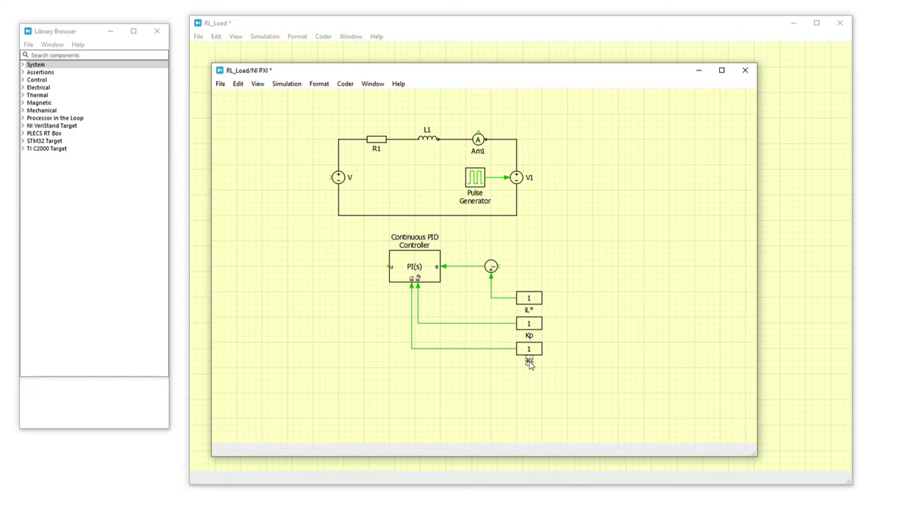
double_click(532, 350)
type("300")
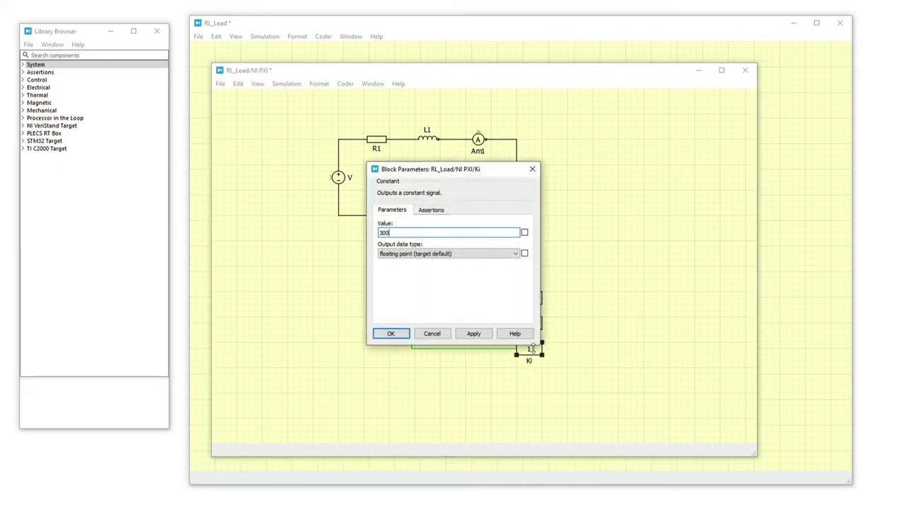
key("Return")
Step: Add a Scope block to the subsystem
double_click(563, 342)
type("scope")
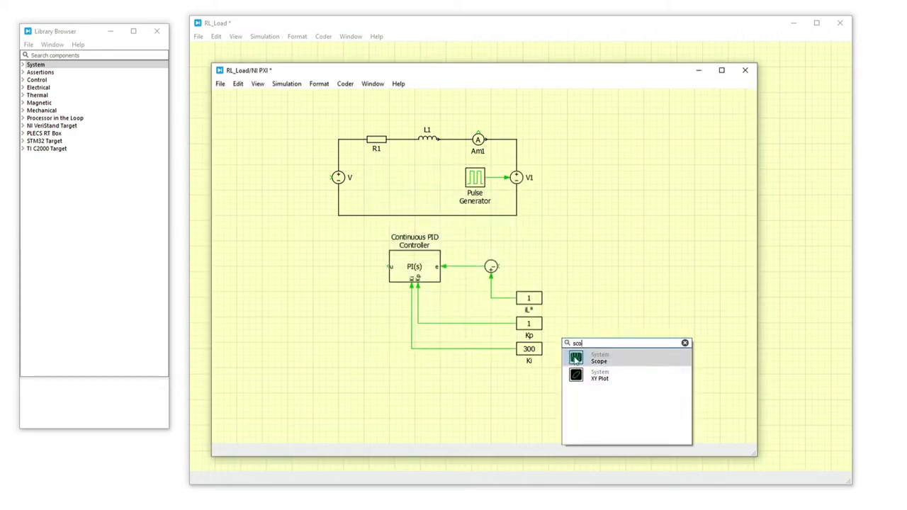
key("Return")
left_click(627, 124)
double_click(627, 124)
right_click(438, 199)
key("Escape")
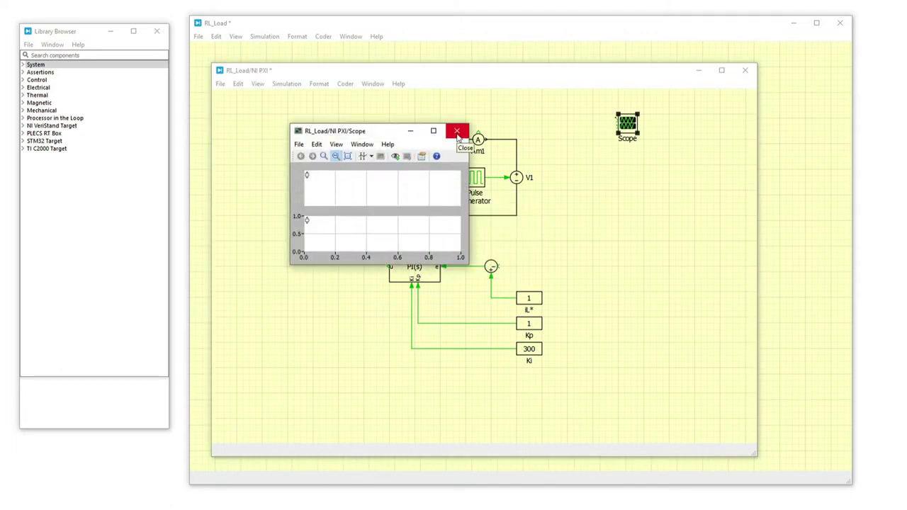
Step: Add a Probe on sources V1 and V, and wire it and the ammeter into the Scope
left_click(456, 131)
double_click(567, 138)
type("probe")
key("Return")
left_click(580, 133)
left_click_drag(515, 177, 579, 134)
double_click(579, 135)
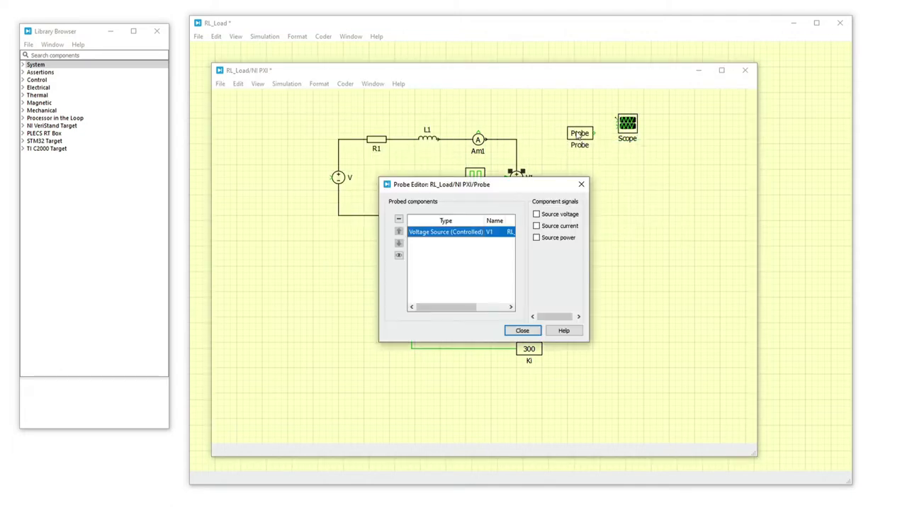
left_click_drag(338, 177, 453, 244)
left_click(524, 331)
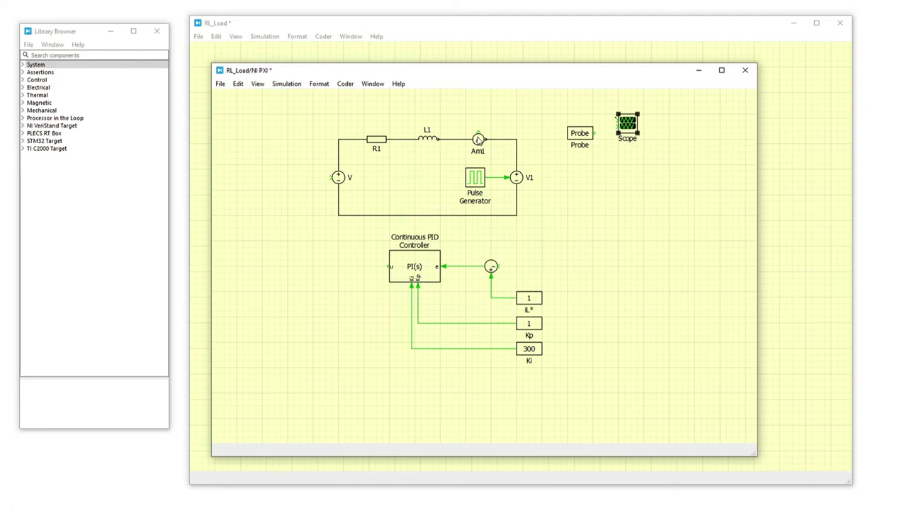
left_click_drag(478, 133, 616, 121)
left_click_drag(594, 133, 616, 126)
Step: Place a NI VeriStand DAQ Analog Out block for iL_plant beside V1
left_click(23, 126)
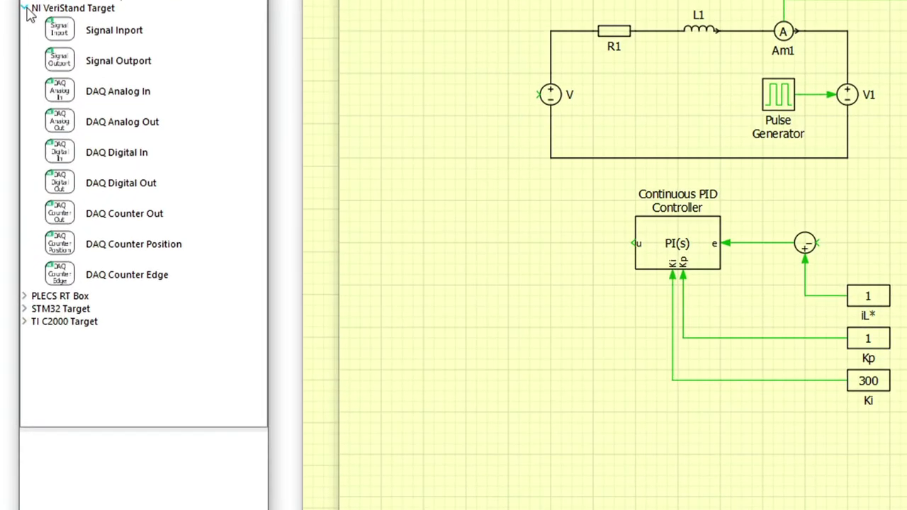
left_click(118, 121)
left_click_drag(85, 176, 585, 206)
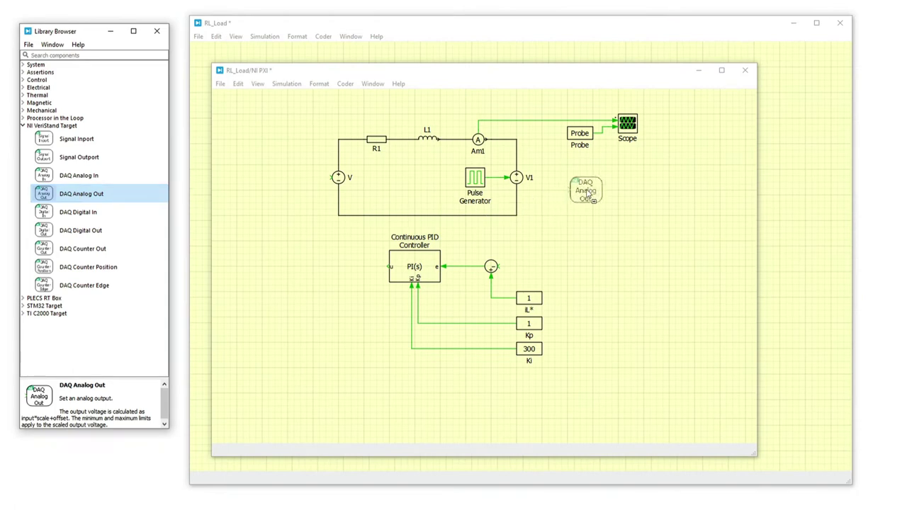
double_click(585, 210)
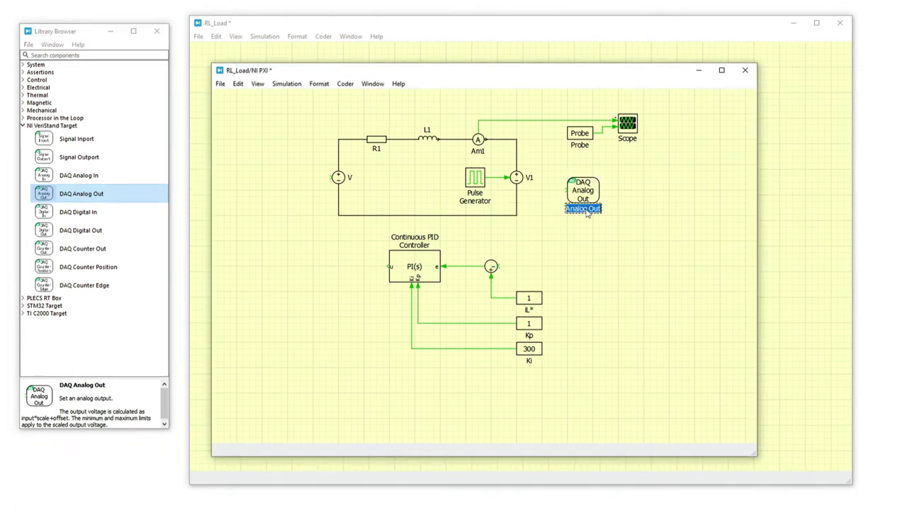
key("BackSpace")
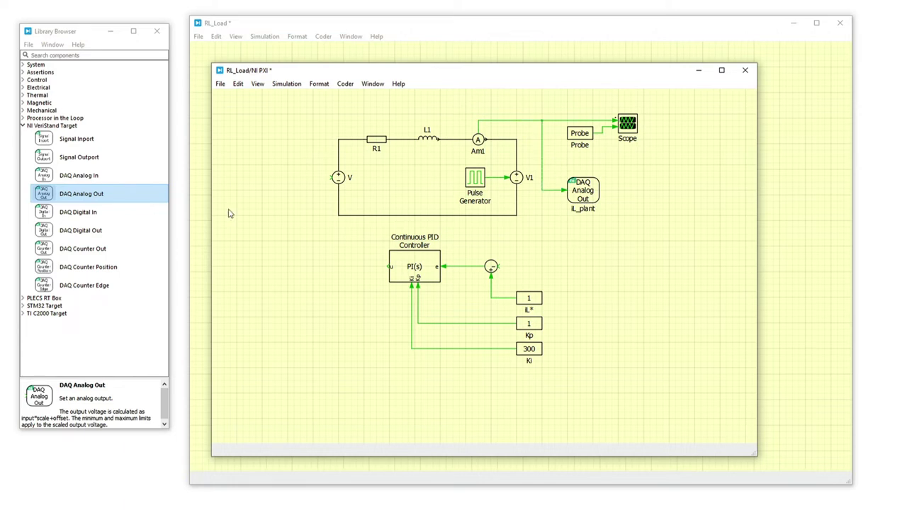
Step: Place a DAQ Analog In block wired into the sum block
left_click_drag(79, 175, 583, 268)
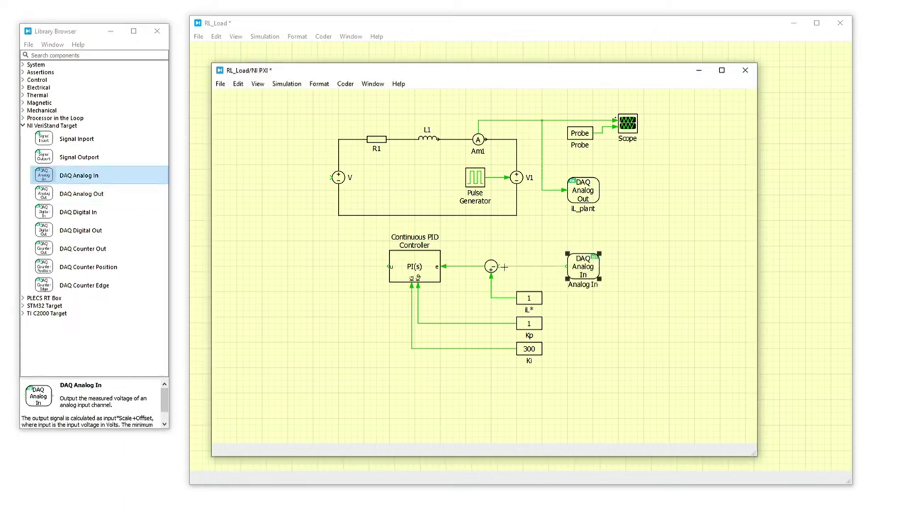
left_click_drag(504, 267, 567, 266)
double_click(582, 284)
key("BackSpace")
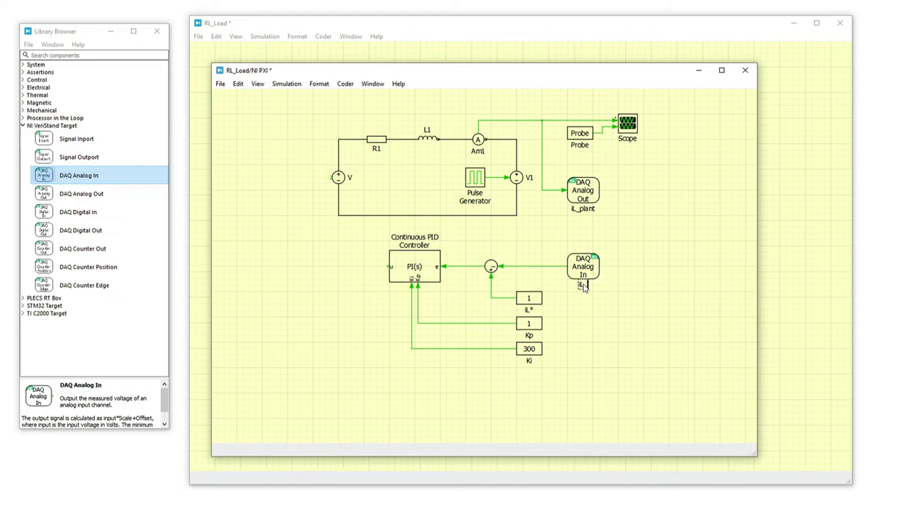
Step: Name the input iL_control and assign iL_plant to slot 2, channel 1
type("control")
double_click(586, 196)
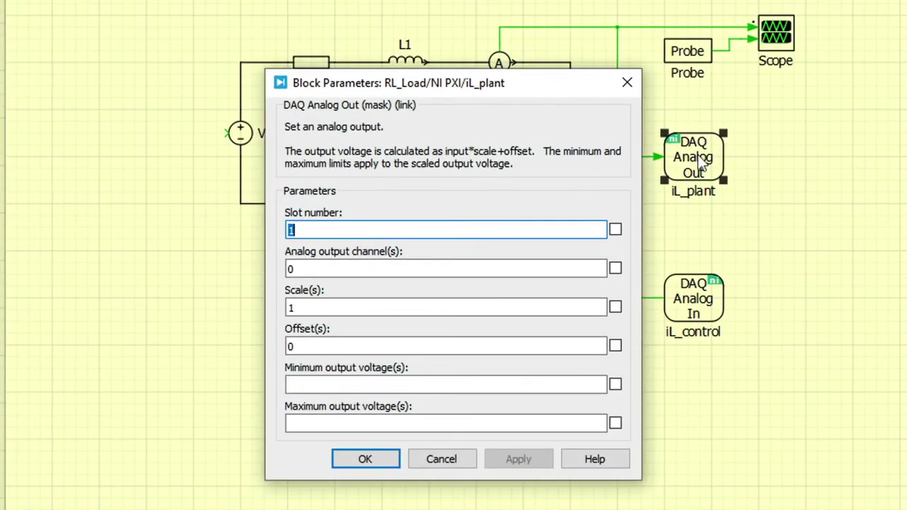
type("2")
left_click(290, 267)
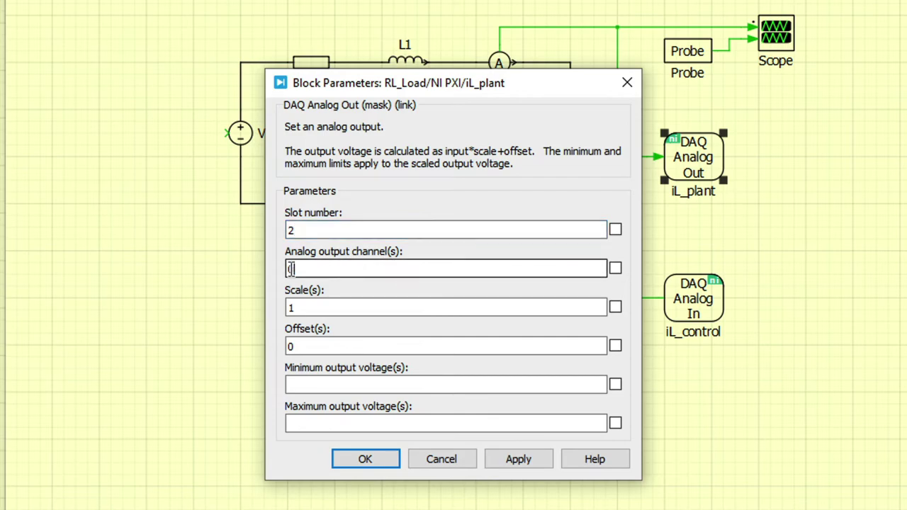
type("1")
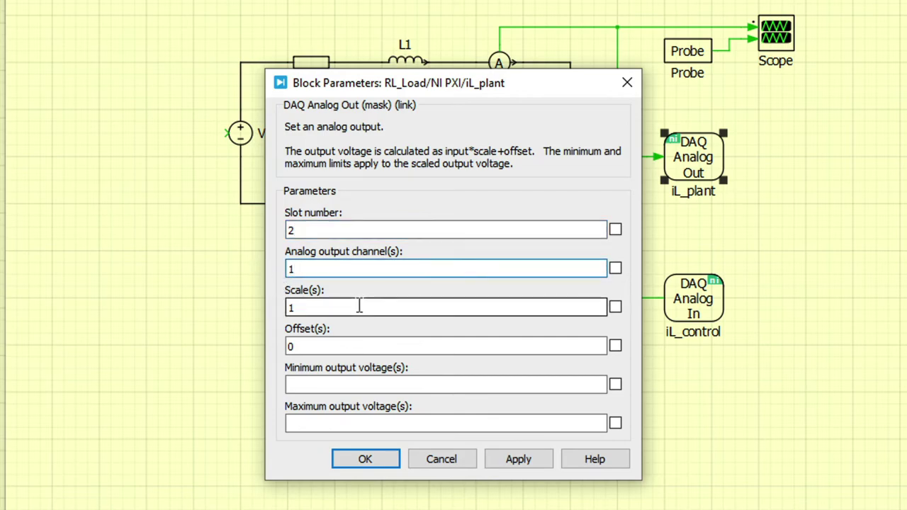
left_click(367, 458)
Step: Assign iL_control to slot 2, channel 2
double_click(705, 299)
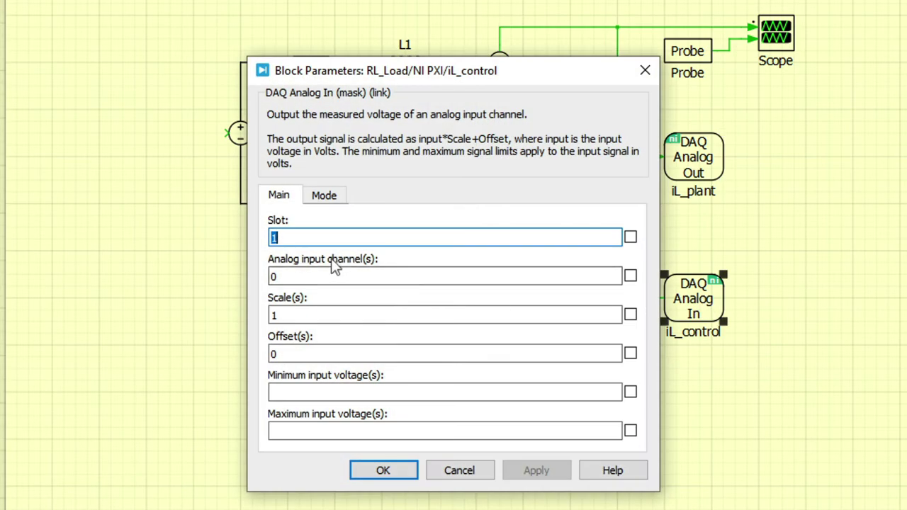
type("2")
key("Tab")
type("2")
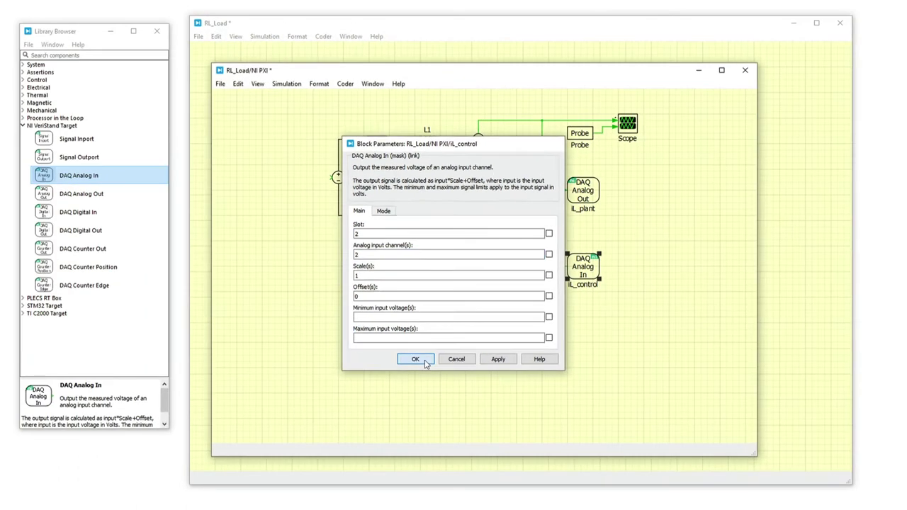
left_click(417, 359)
Step: Add DAQ Analog Out Vi_control fed by the PI output and DAQ Analog In Vi_plant beside source V
left_click_drag(81, 193, 276, 270)
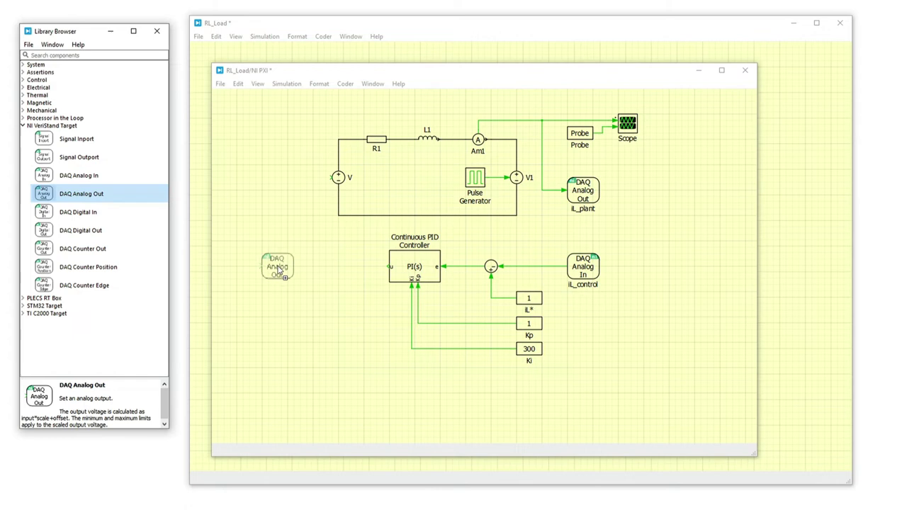
double_click(280, 286)
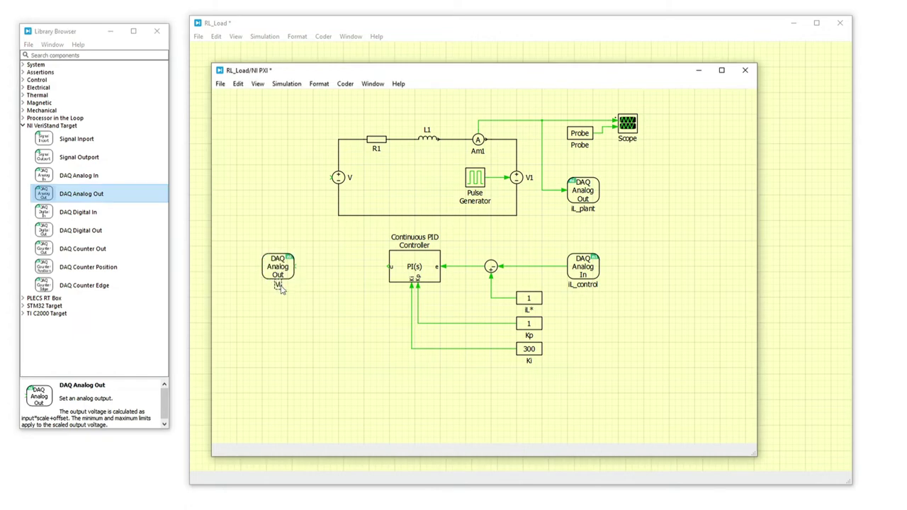
type("Vi_control")
left_click_drag(297, 266, 389, 267)
left_click_drag(79, 175, 296, 178)
double_click(277, 195)
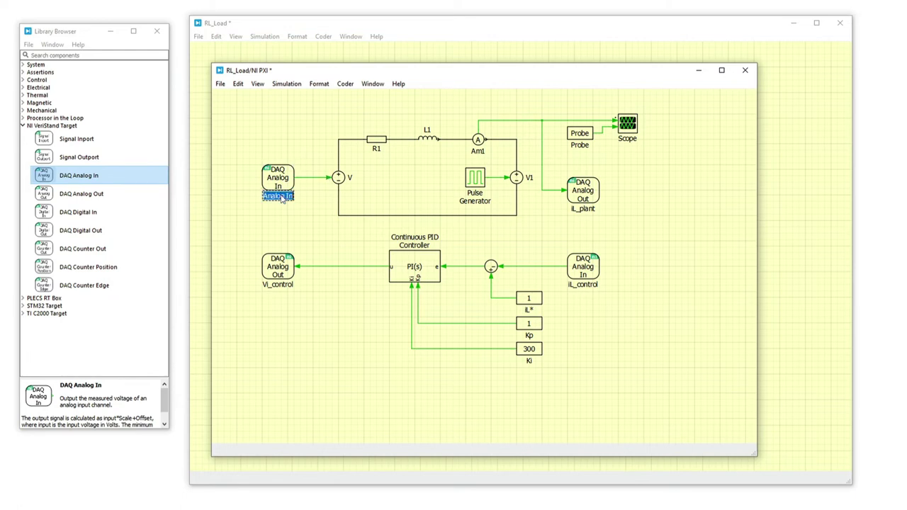
type("Vi_plant")
Step: Keep Vi_control's default parameters and set Vi_plant to channel 3
double_click(272, 264)
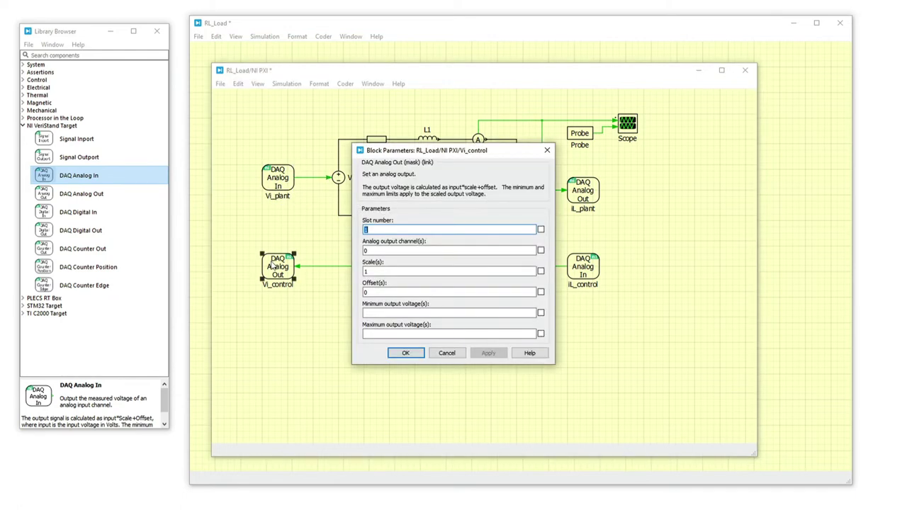
left_click(408, 352)
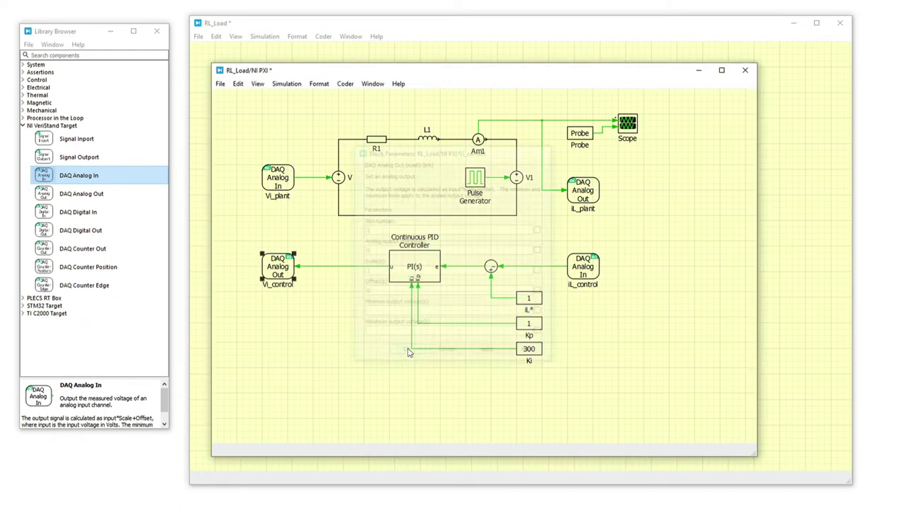
double_click(282, 182)
key("Tab")
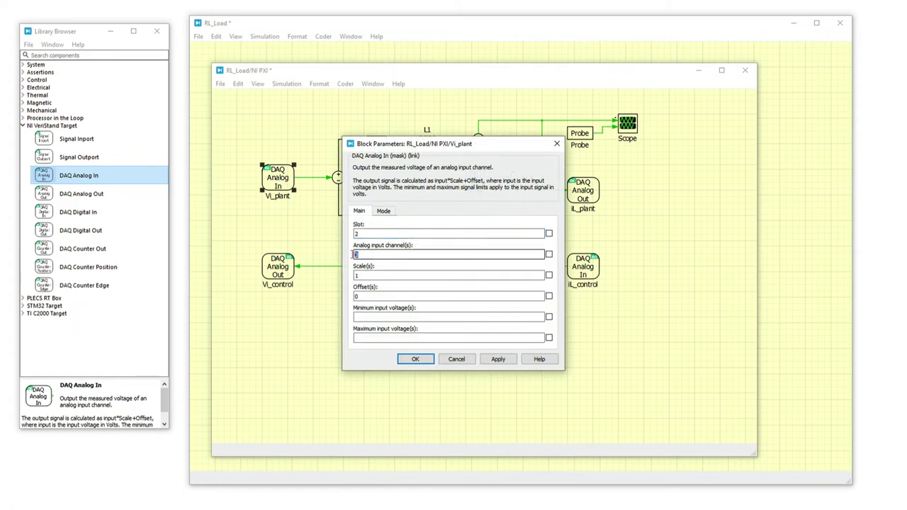
type("3")
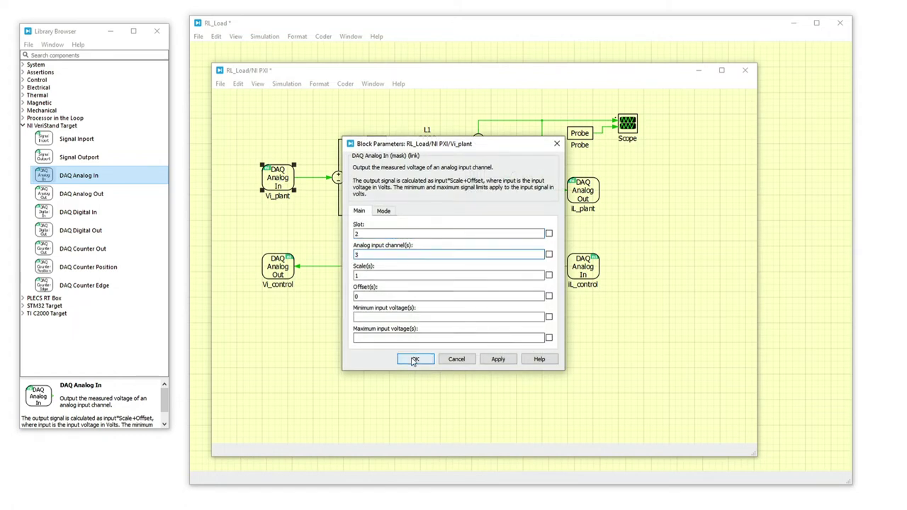
left_click(415, 359)
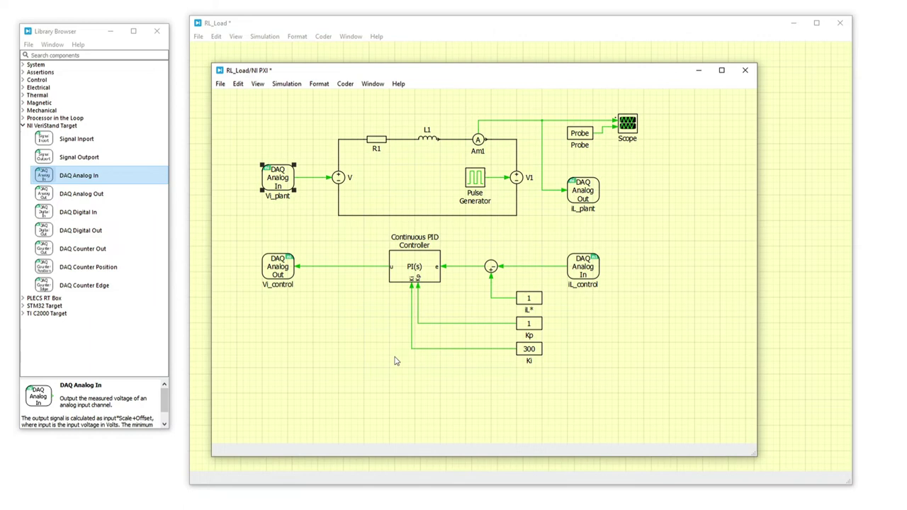
left_click(391, 361)
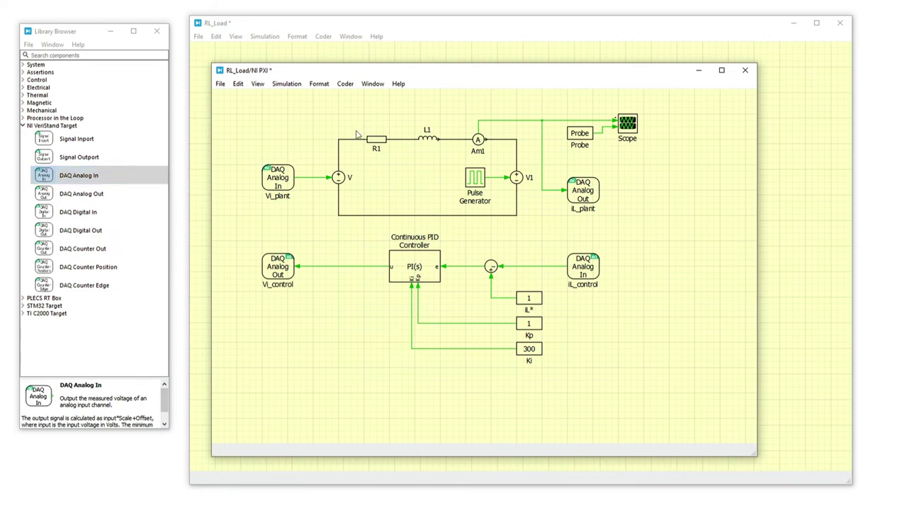
Step: Set the coder options' discretization step size to 1e-4
left_click(345, 84)
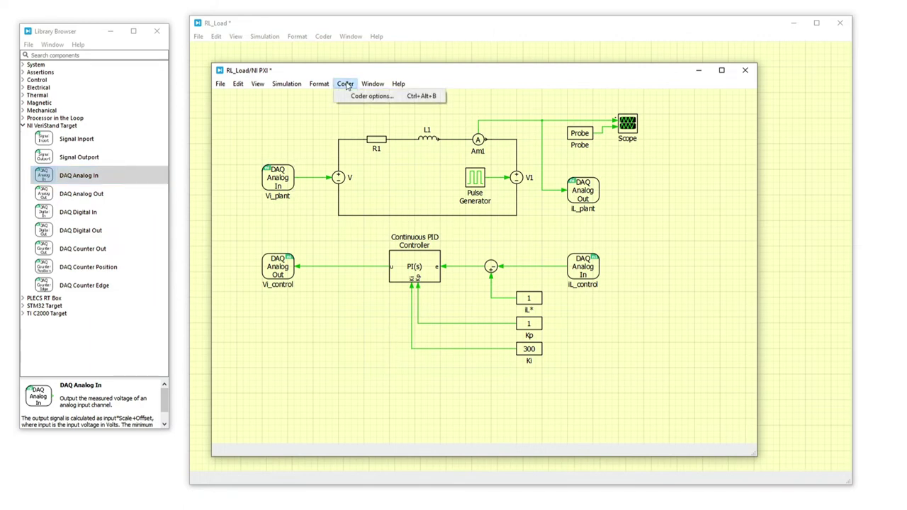
left_click(354, 96)
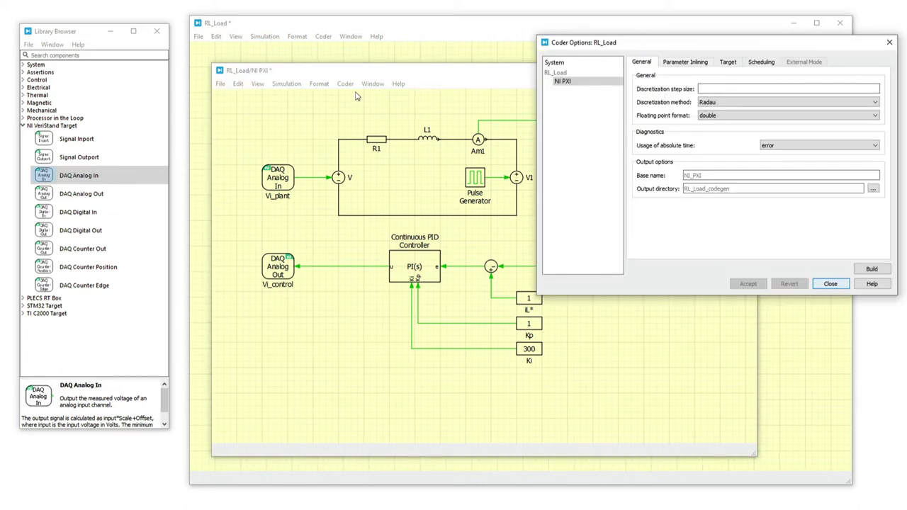
left_click(707, 90)
type("1e-")
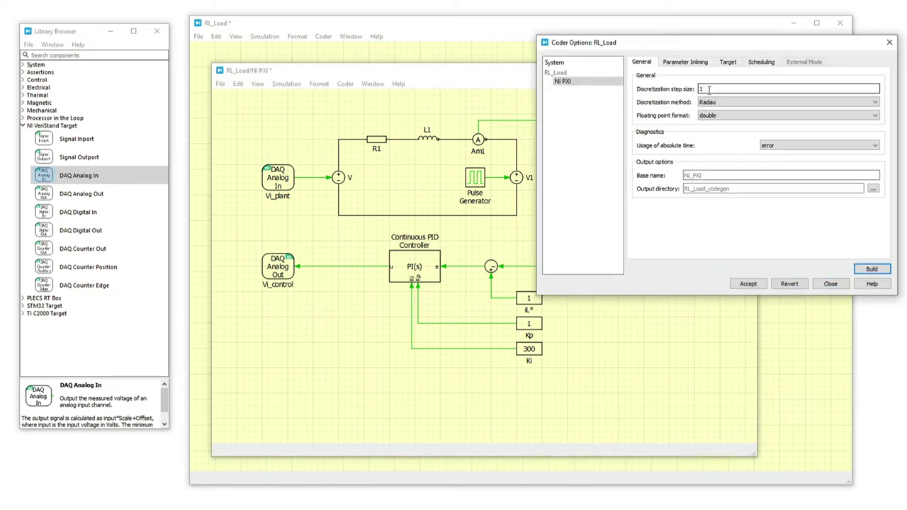
type("4")
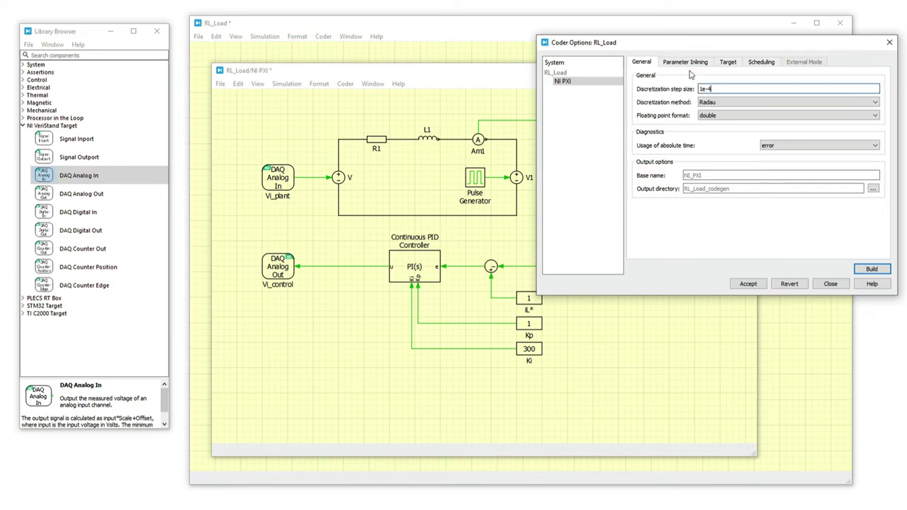
Step: Add iL*, Kp and Ki as parameter-inlining exceptions
left_click(684, 62)
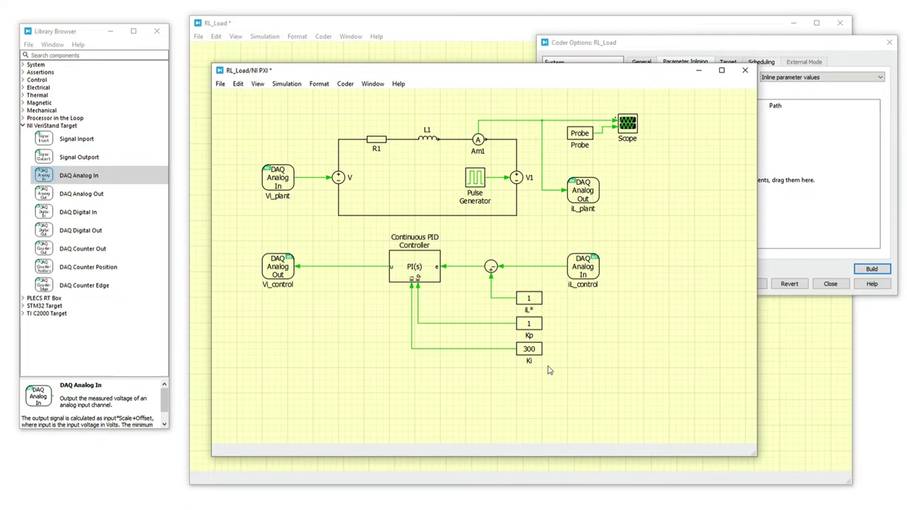
mouse_move(554, 367)
left_mouse_down()
mouse_move(515, 295)
mouse_move(810, 198)
left_mouse_up()
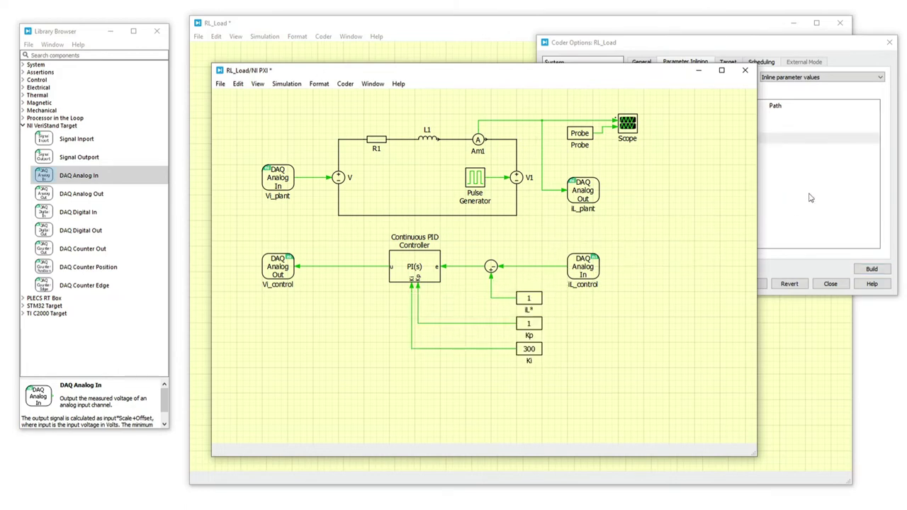
left_click(729, 63)
Step: Target NI VeriStand with a custom engine build and the NI_PXIe-1071.NCE hardware file
left_click(730, 78)
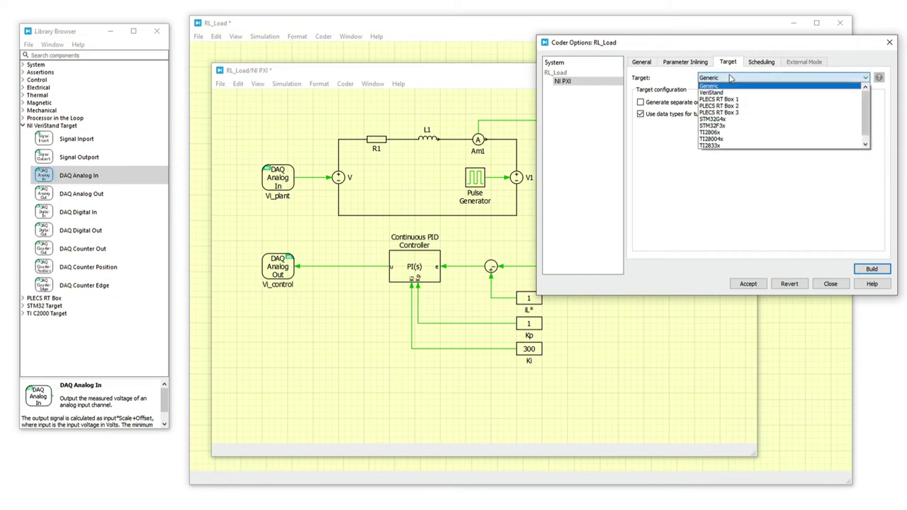
left_click(728, 92)
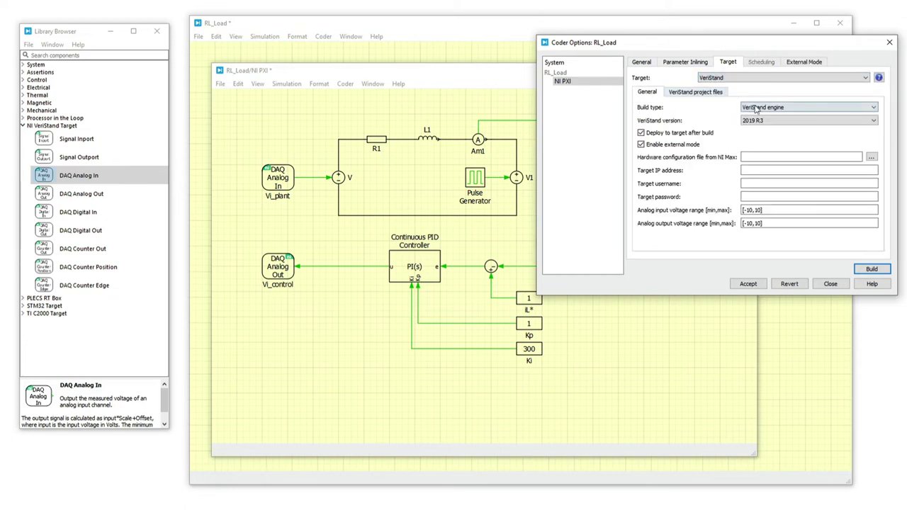
left_click(755, 108)
left_click(759, 122)
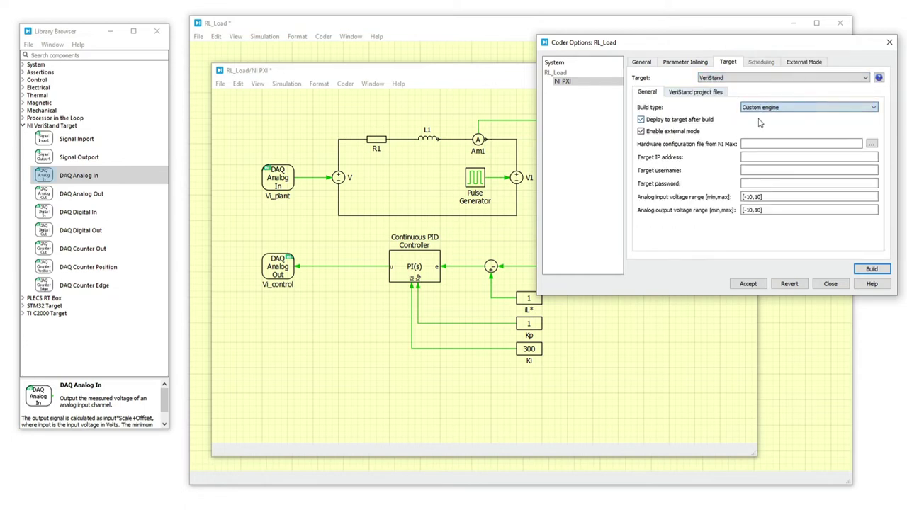
left_click(872, 144)
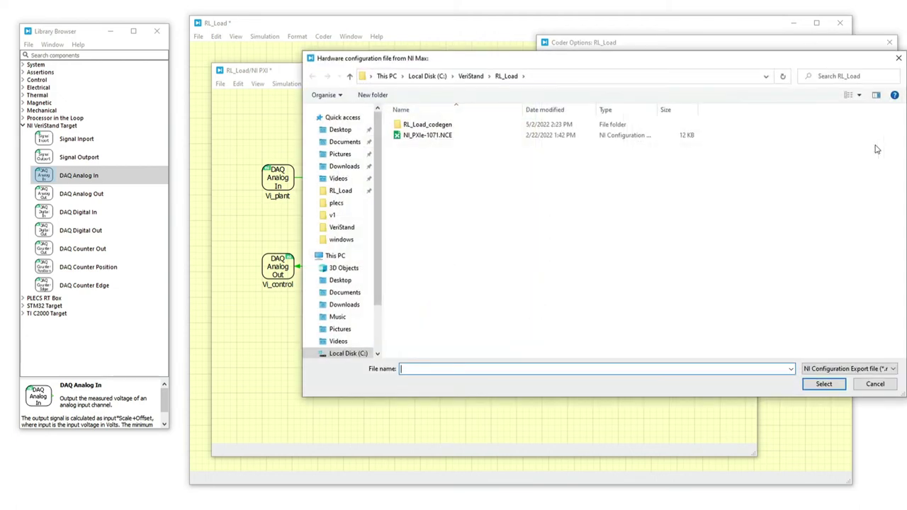
left_click(484, 136)
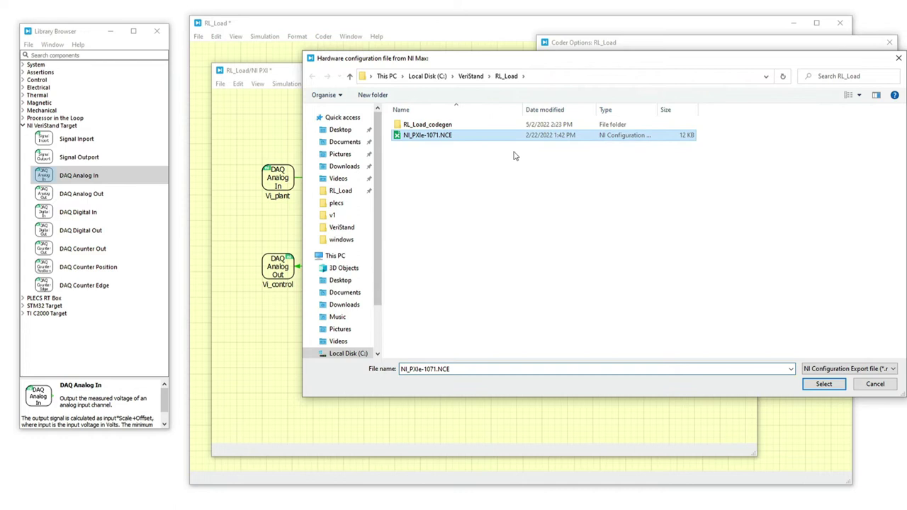
left_click(821, 383)
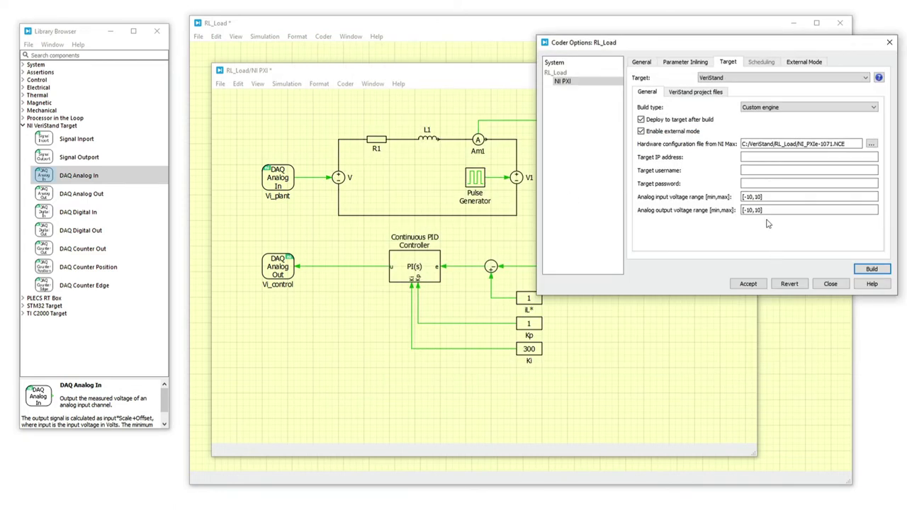
Step: Enter target IP 10.0.0.97 with its username and password, then build the model
left_click(766, 159)
type("10.0.0.97")
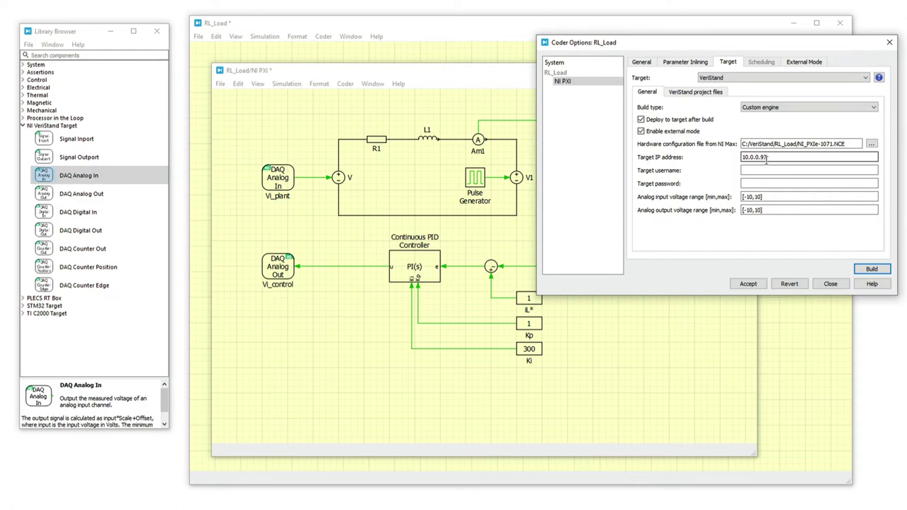
left_click(759, 170)
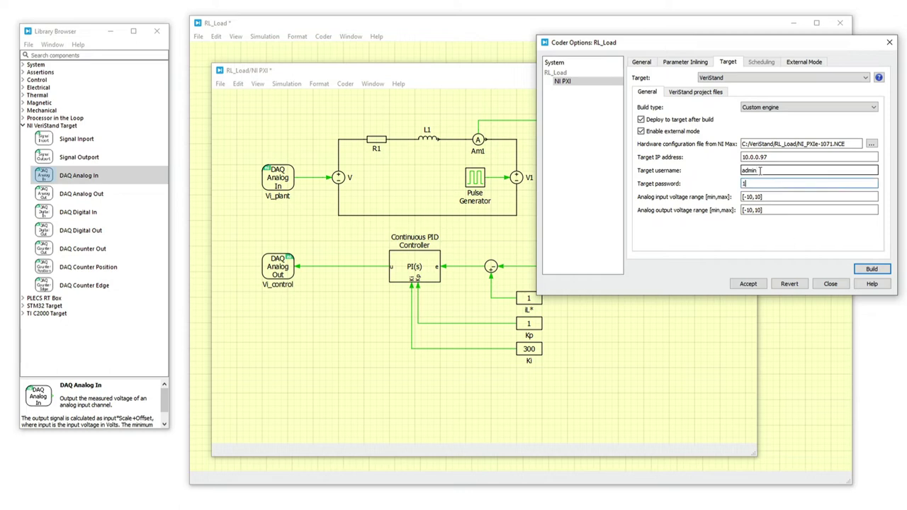
left_click(834, 234)
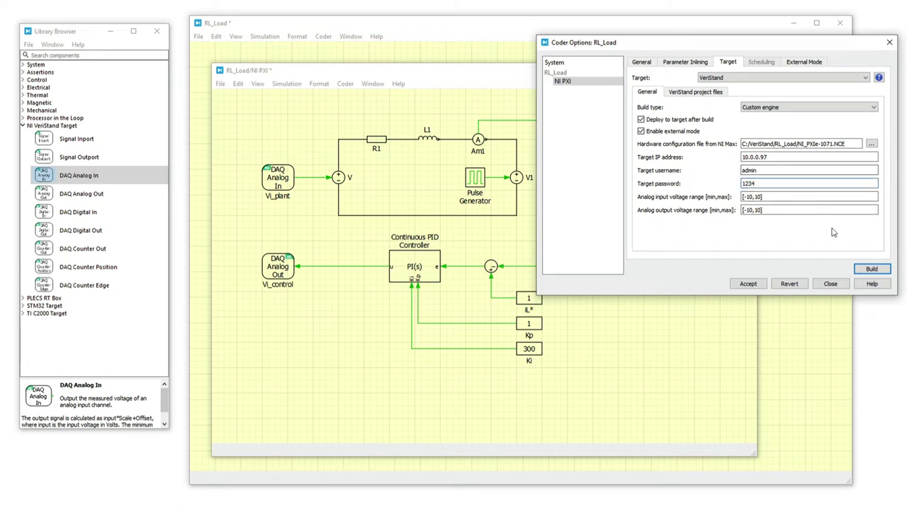
left_click(866, 271)
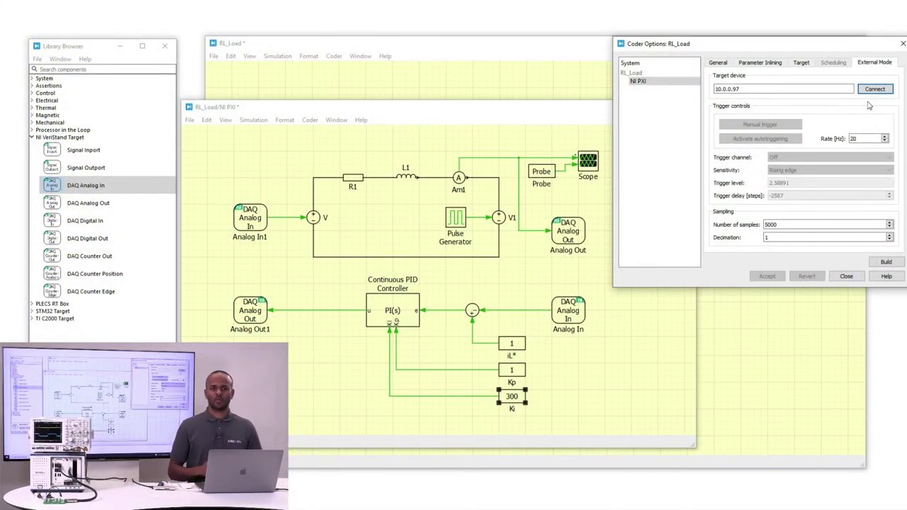
Step: Connect in external mode, enable autotriggering, and trigger the Scope on 1: [V1:Source voltage]
left_click(870, 92)
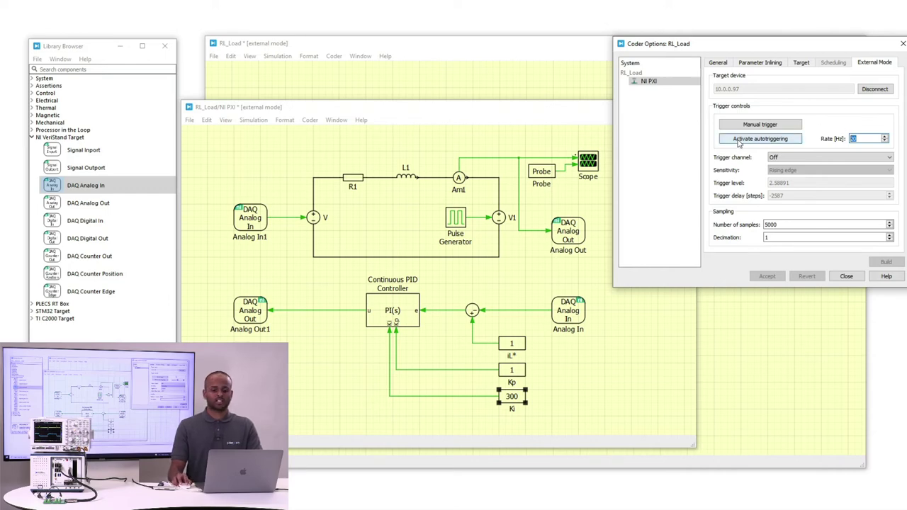
left_click(739, 140)
double_click(597, 161)
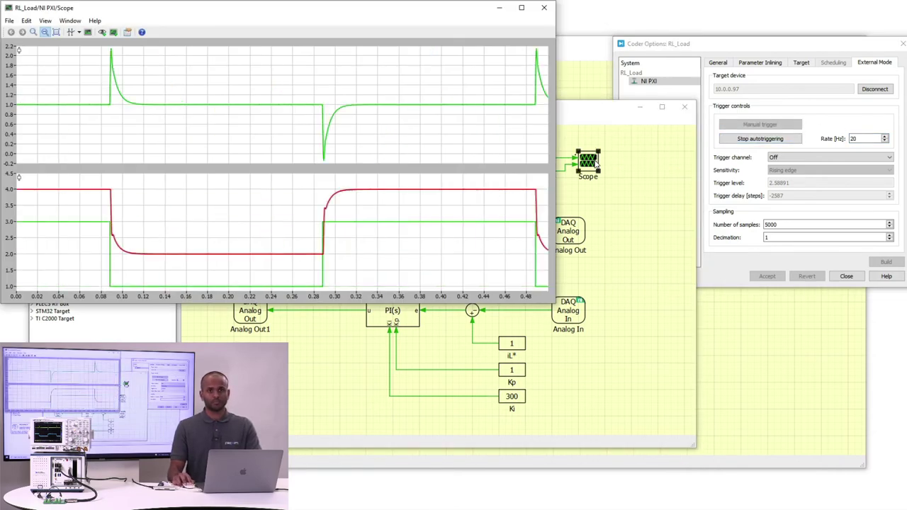
left_click(779, 157)
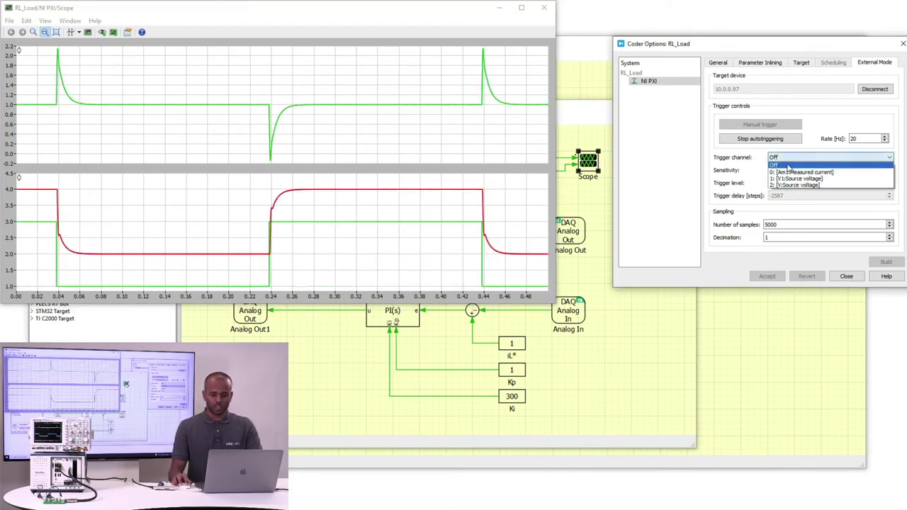
left_click(786, 168)
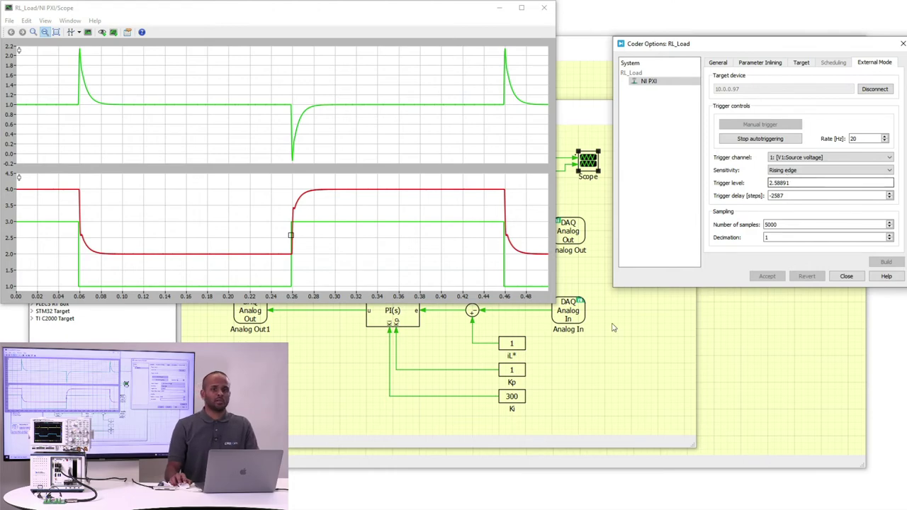
Step: Set the Ki constant to 300*5 and apply it on the running target
left_click(511, 396)
double_click(511, 395)
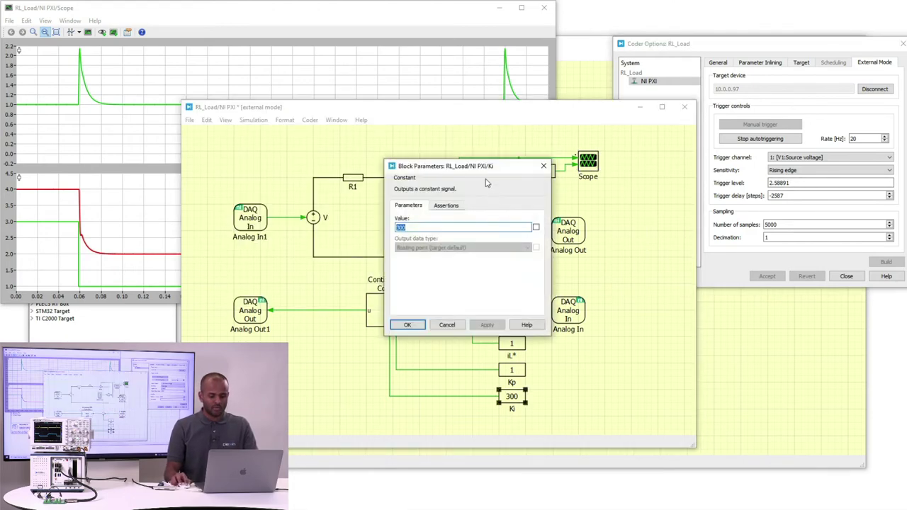
mouse_move(487, 168)
left_mouse_down()
mouse_move(657, 231)
mouse_move(771, 383)
mouse_move(818, 291)
left_mouse_up()
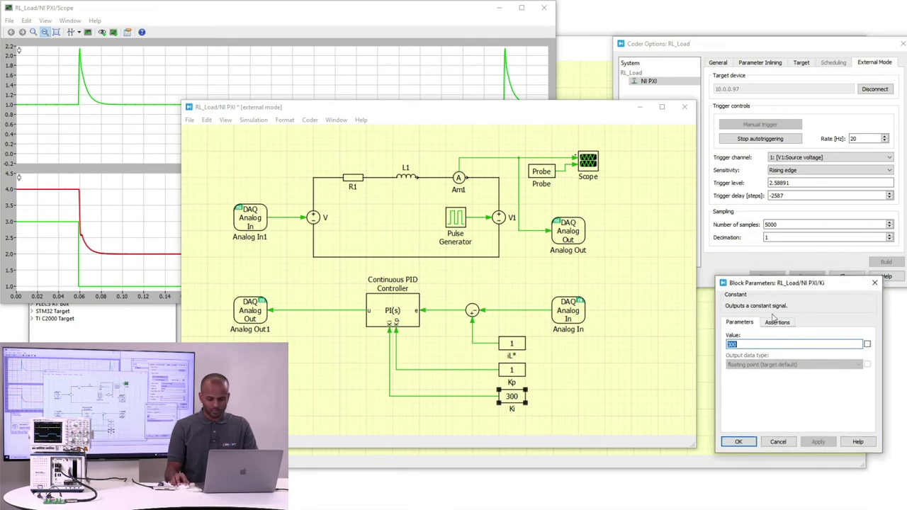
left_click(763, 342)
type("*5")
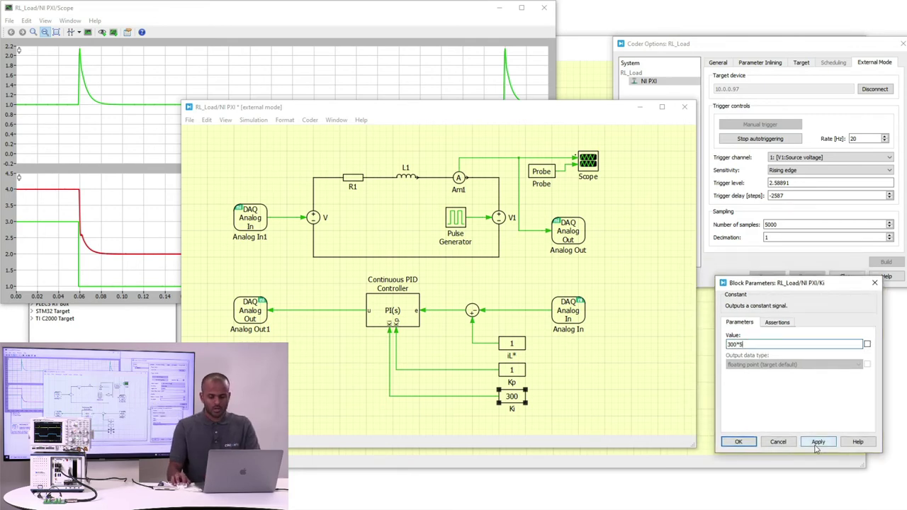
left_click(818, 441)
Step: Check the scope response, then raise Ki to 300*10 and apply
left_click(414, 26)
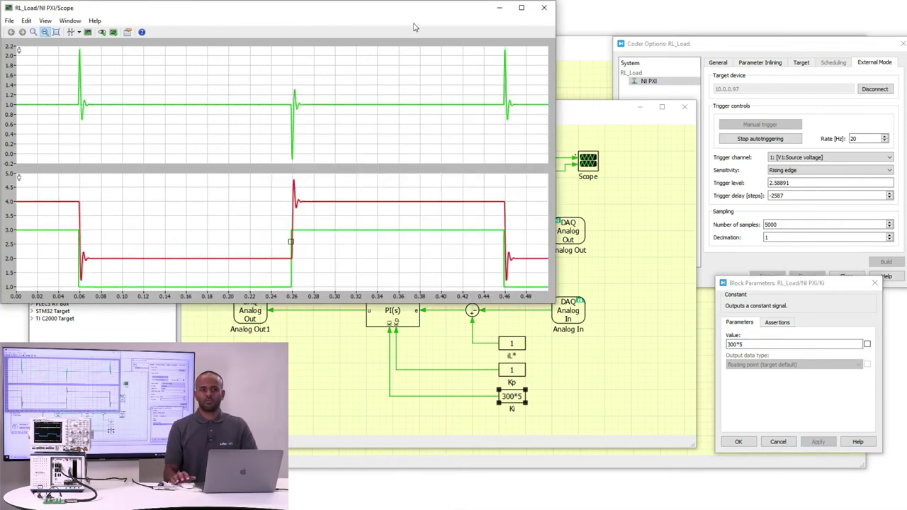
left_click(764, 342)
type("10")
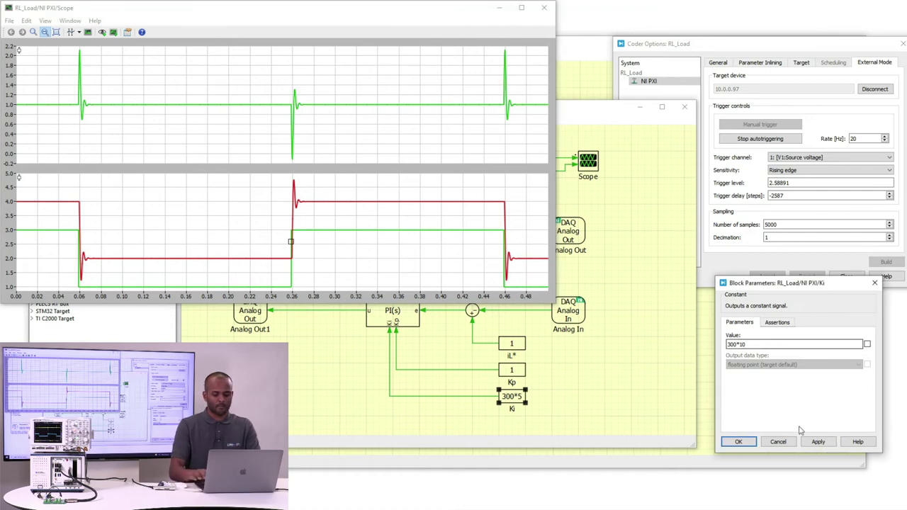
left_click(816, 441)
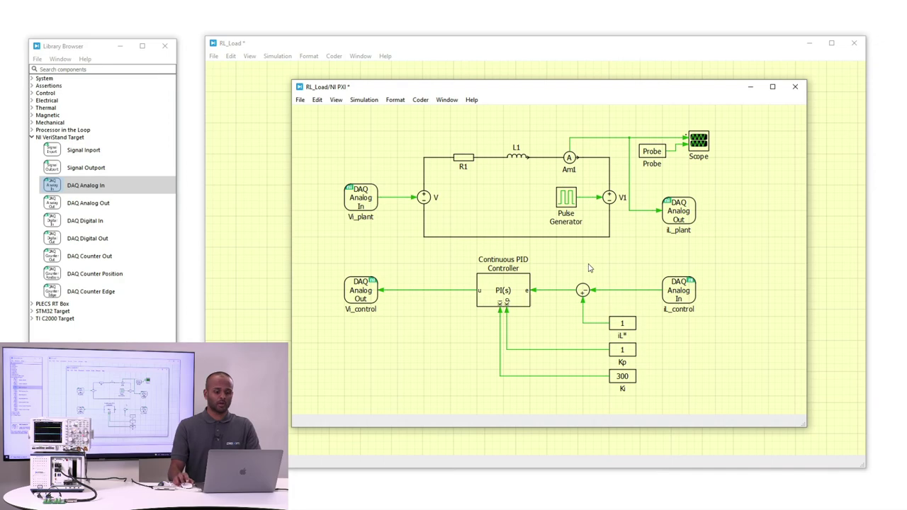
right_click(366, 204)
mouse_move(394, 270)
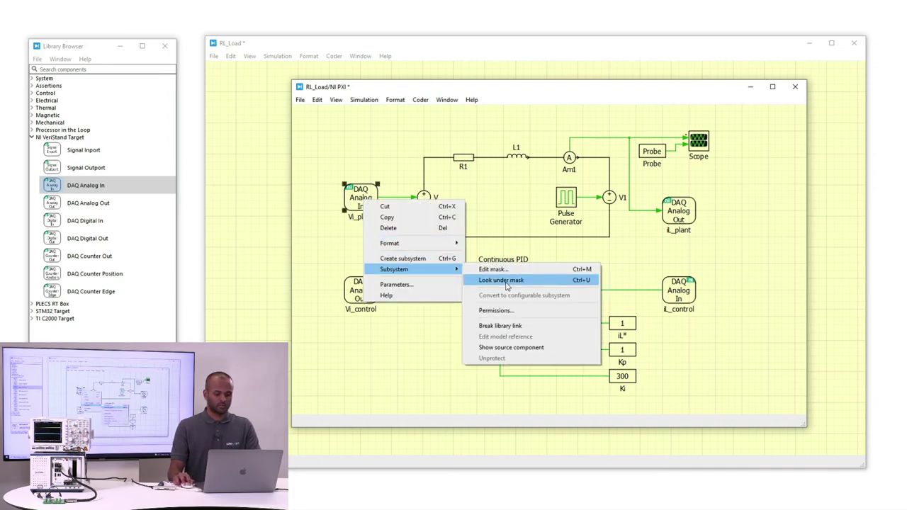
left_click(509, 286)
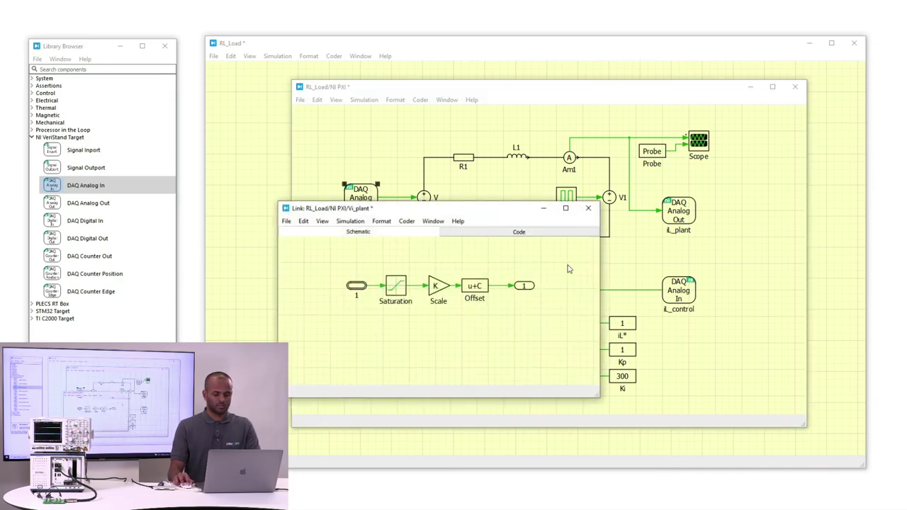
left_click(590, 210)
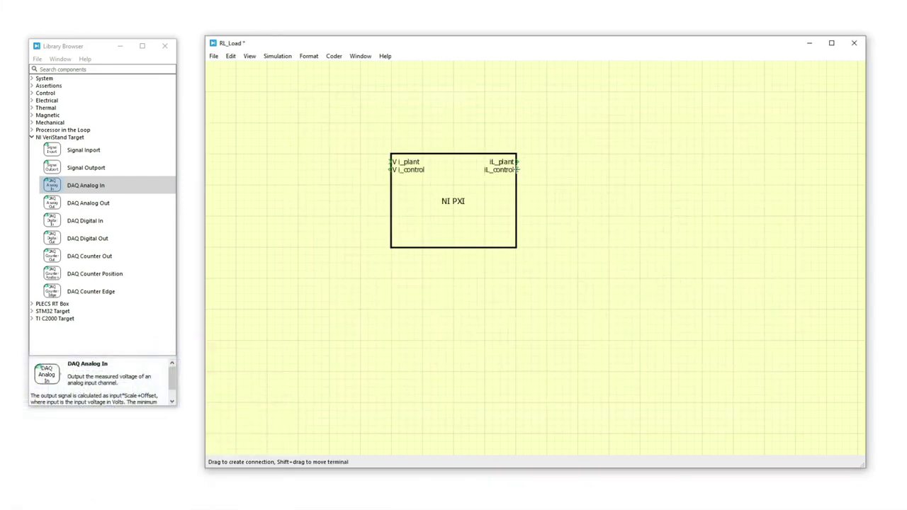
Step: Rearrange the NI PXI ports and place a Delay block with a copy, Delay1, beside it
left_click_drag(516, 169, 516, 232)
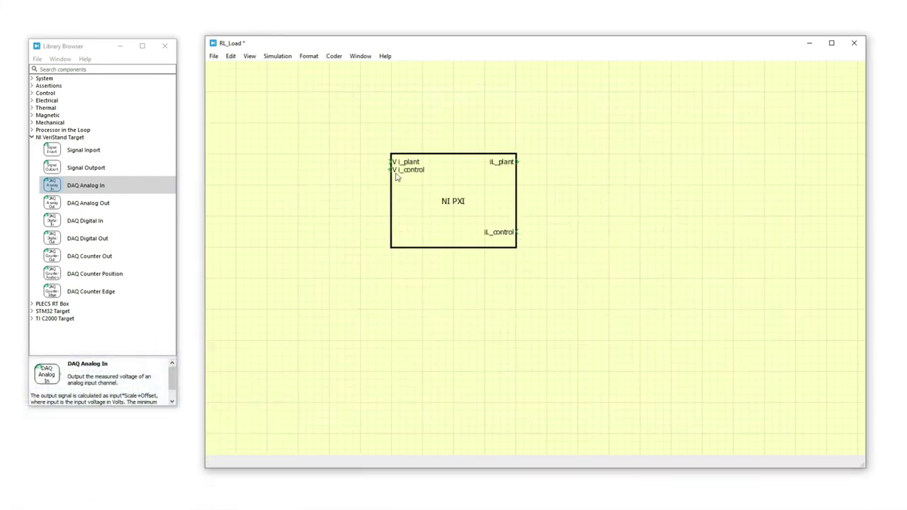
left_click_drag(391, 170, 391, 232)
type("delay")
key("Return")
left_click(579, 203)
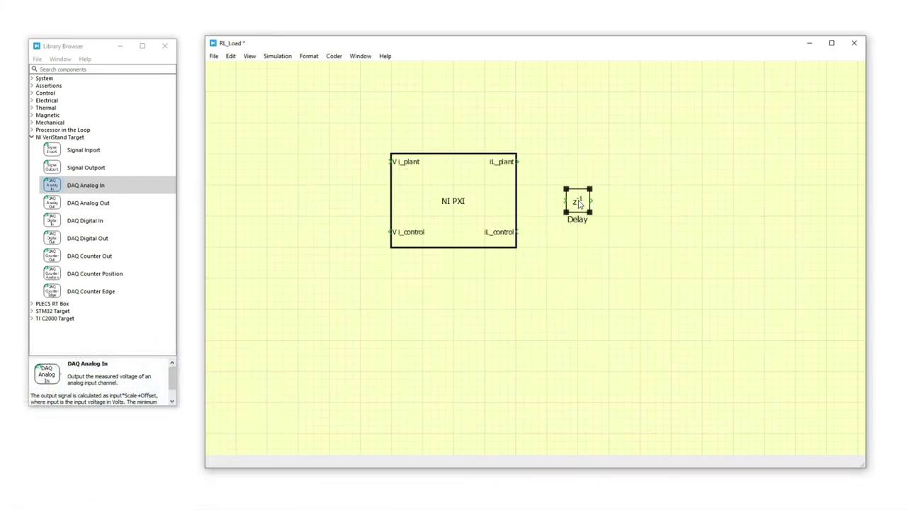
left_click_drag(584, 204, 335, 202)
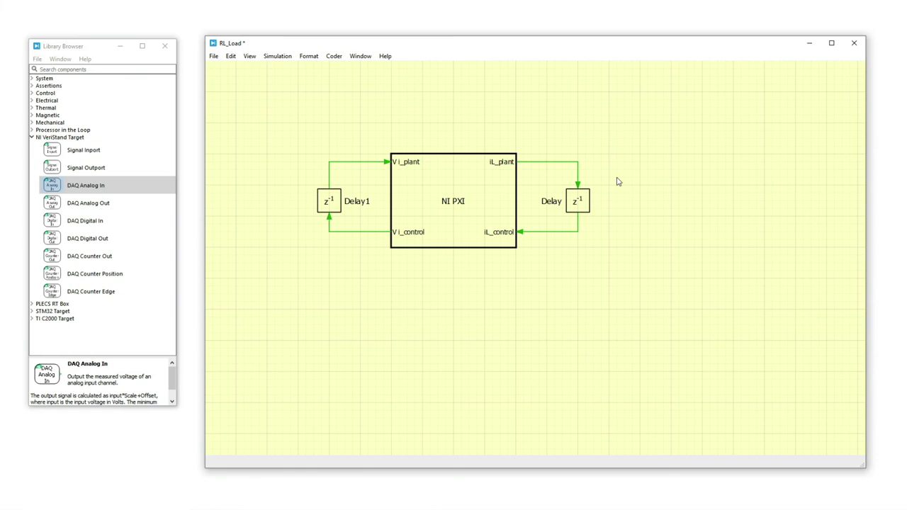
Step: Review the Delay and Delay1 parameters, keeping their defaults
double_click(585, 208)
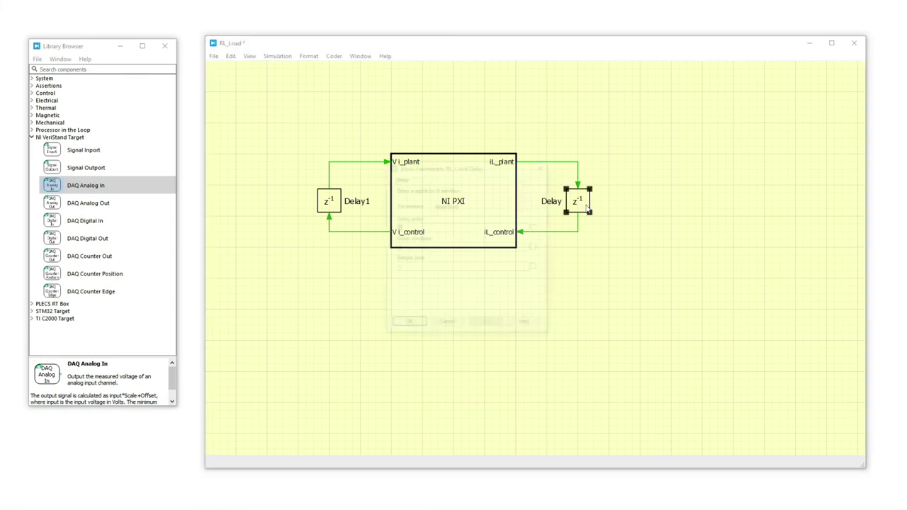
key("Return")
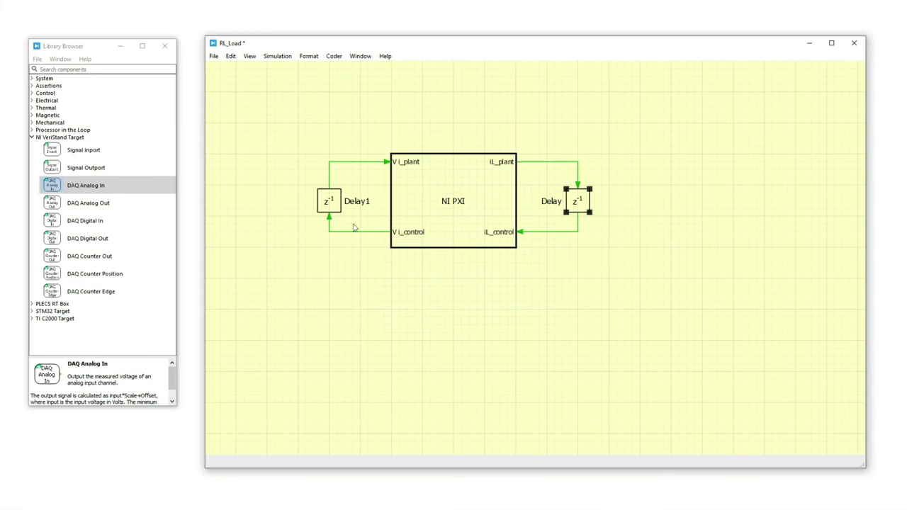
double_click(339, 211)
key("Return")
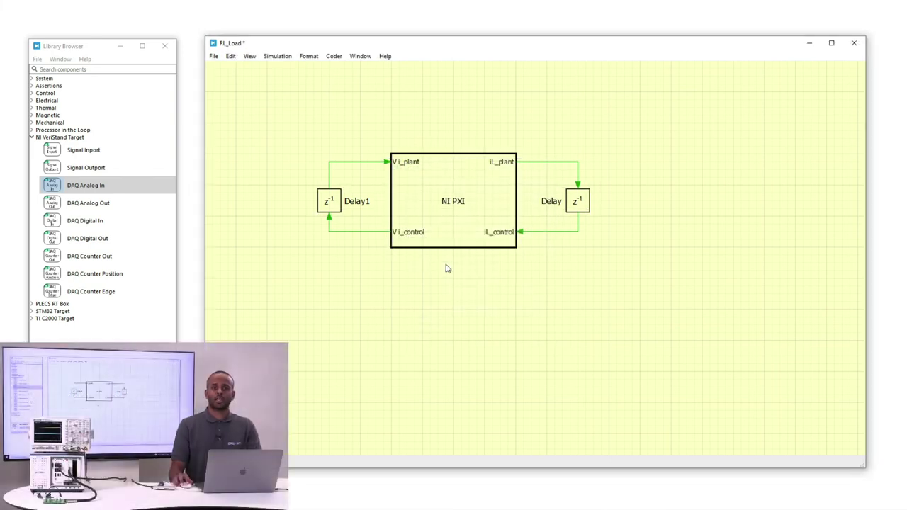
Step: Start the simulation and view the NI PXI Scope's current and voltage waveforms
left_click(277, 56)
double_click(436, 177)
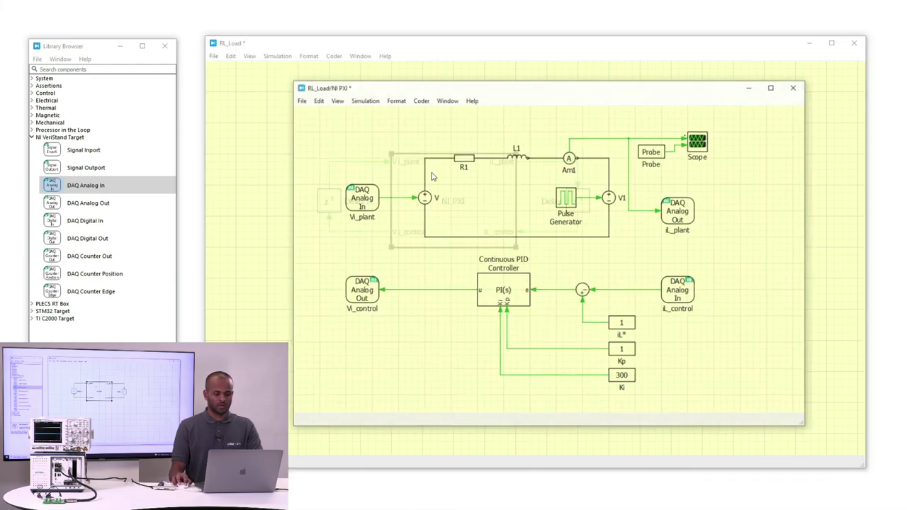
double_click(699, 142)
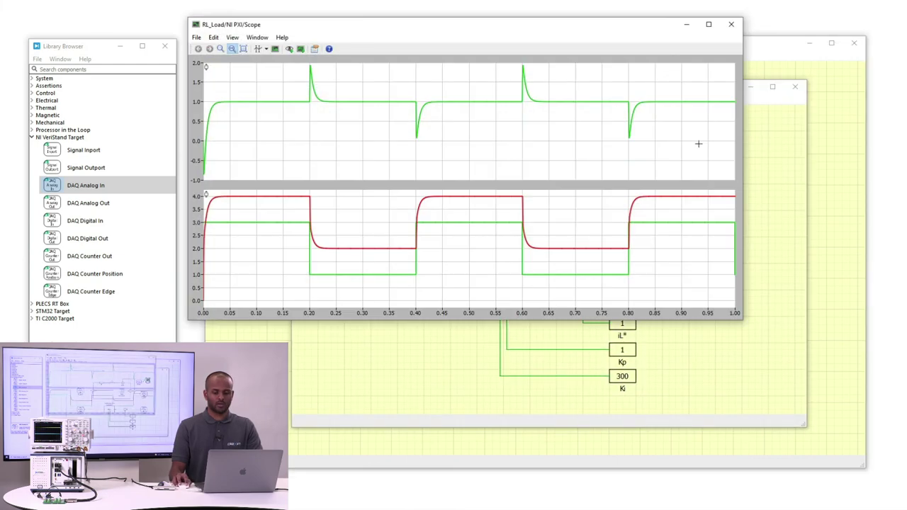